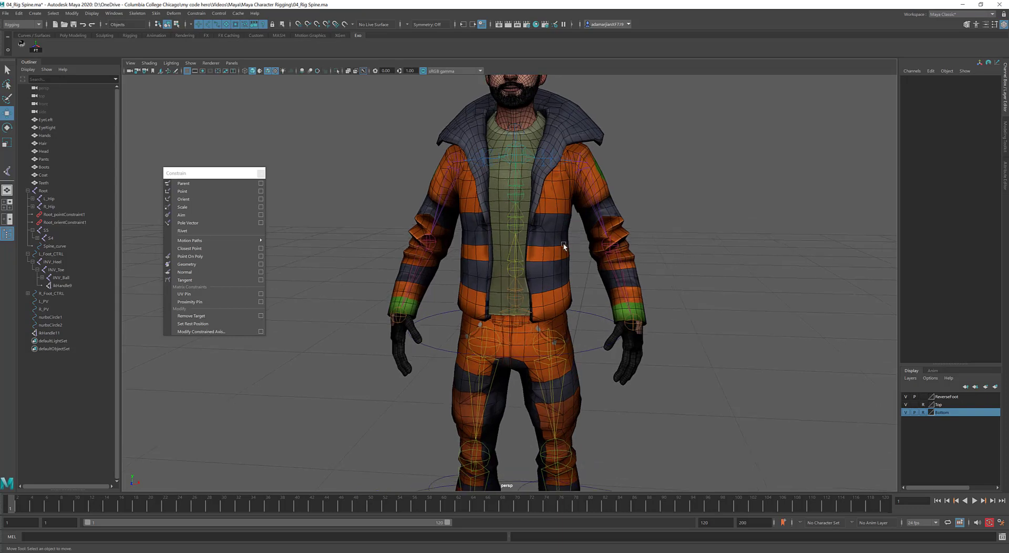
Switch Spine_curve to control vertex editing and hide the Top and Bottom display layers
{"action": "right_click_drag", "start_coordinate": [543, 285], "coordinate": [554, 254], "text": "alt"}
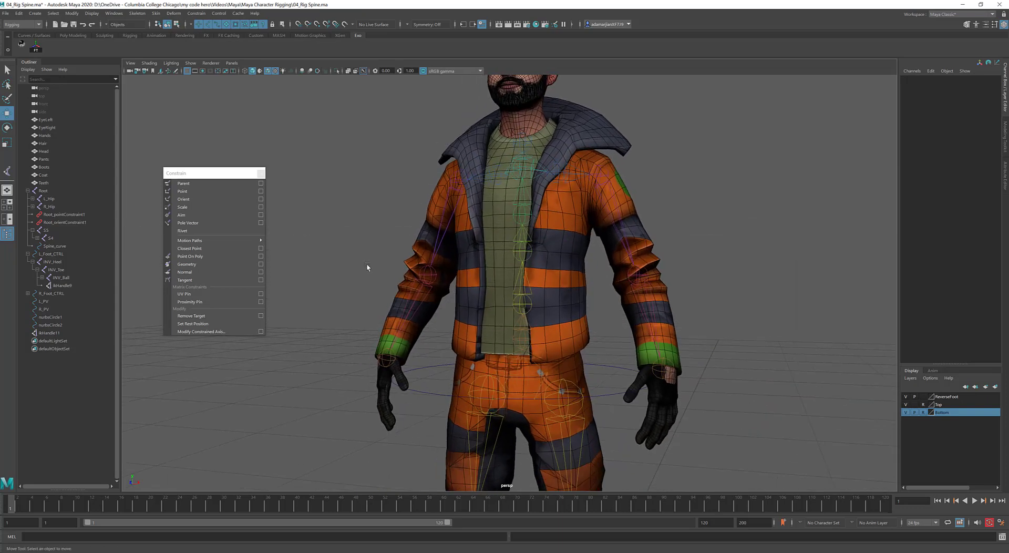
{"action": "left_click", "coordinate": [54, 246]}
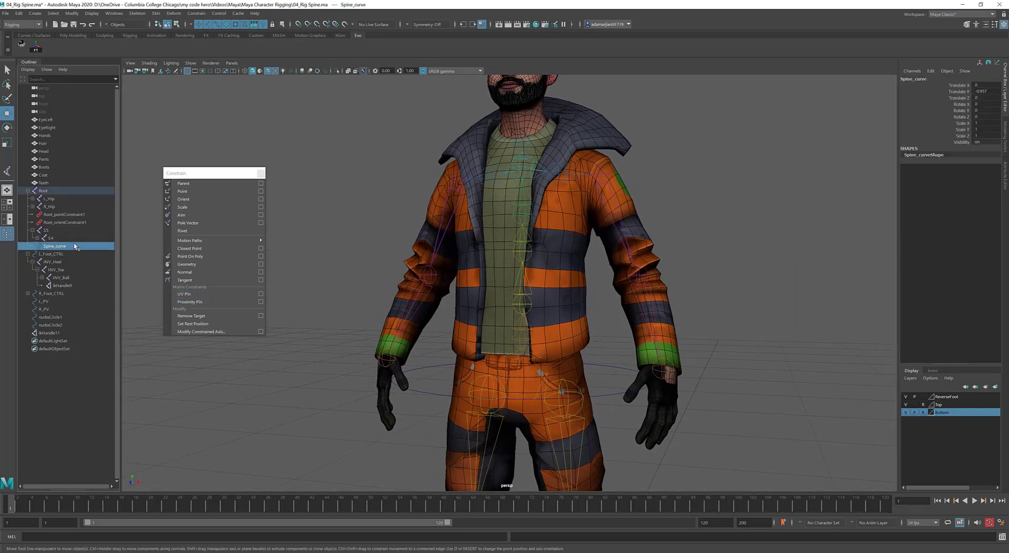
{"action": "right_click_drag", "start_coordinate": [364, 146], "coordinate": [315, 154]}
{"action": "left_click_drag", "start_coordinate": [511, 219], "coordinate": [547, 236], "text": "alt"}
{"action": "scroll", "coordinate": [547, 236], "scroll_direction": "up", "scroll_amount": 2}
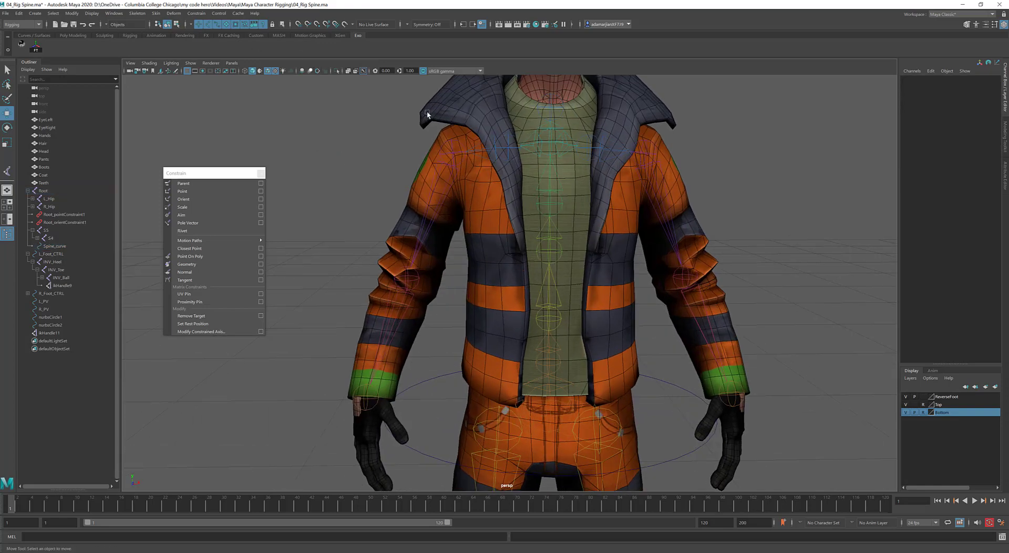
{"action": "left_click", "coordinate": [905, 412]}
{"action": "left_click", "coordinate": [905, 404]}
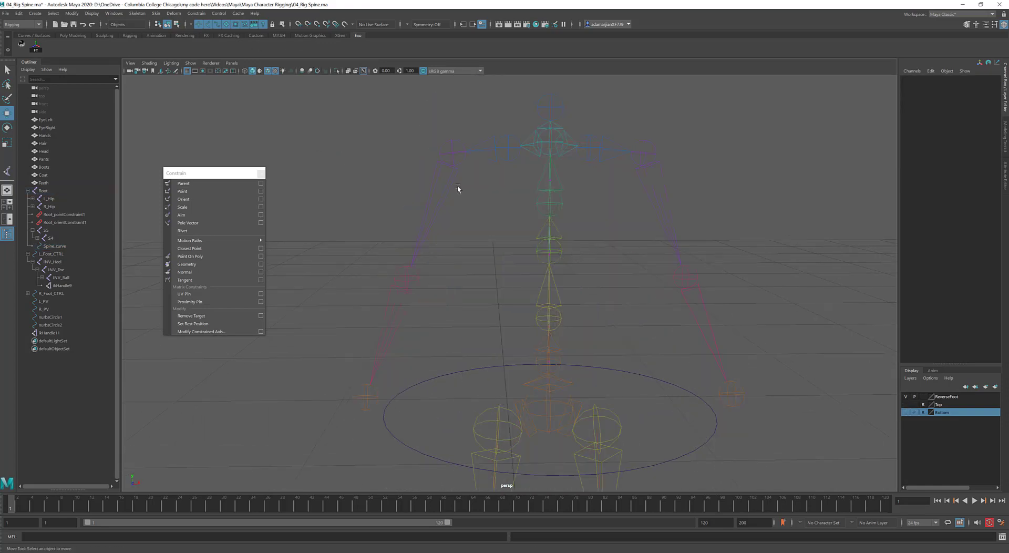
Select the spine curve's control vertex cv[2], and return to object selection mode with nothing selected
{"action": "left_click_drag", "start_coordinate": [458, 189], "coordinate": [578, 247], "text": "alt"}
{"action": "left_click_drag", "start_coordinate": [530, 232], "coordinate": [631, 279]}
{"action": "key", "text": "ctrl+z"}
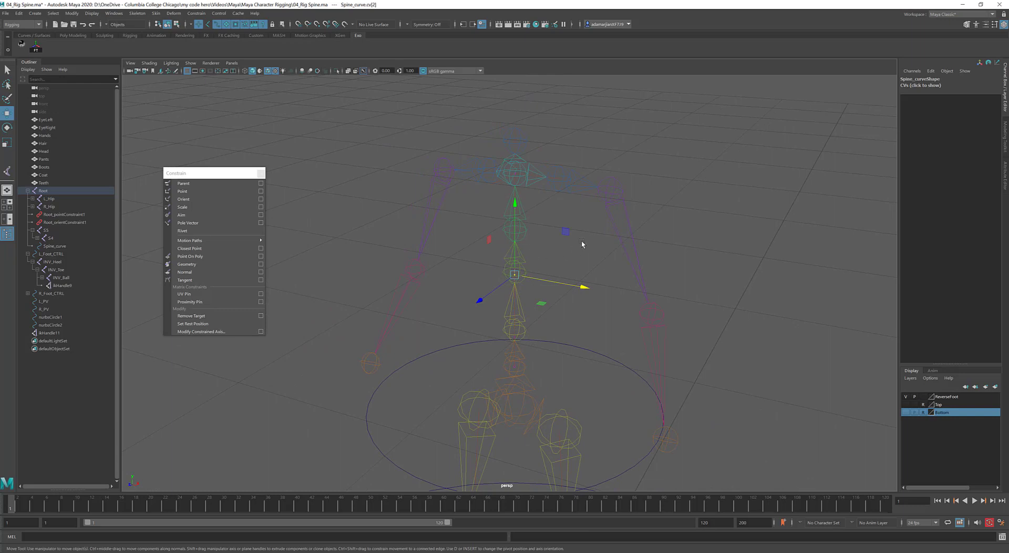
{"action": "right_click_drag", "start_coordinate": [581, 242], "coordinate": [602, 231]}
{"action": "left_click", "coordinate": [563, 291]}
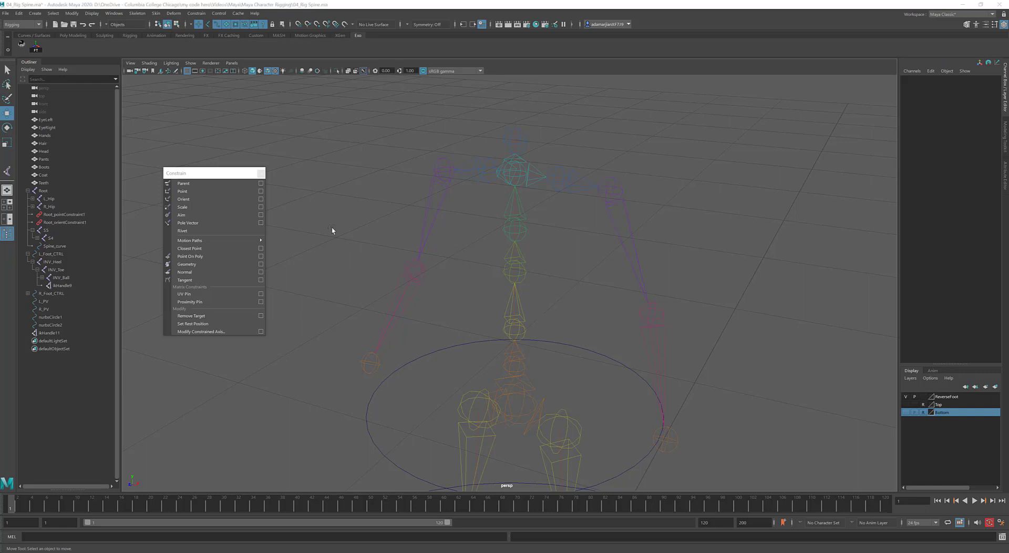
Hide the joints in the perspective view so only the curves and handles remain displayed
{"action": "left_click", "coordinate": [190, 63]}
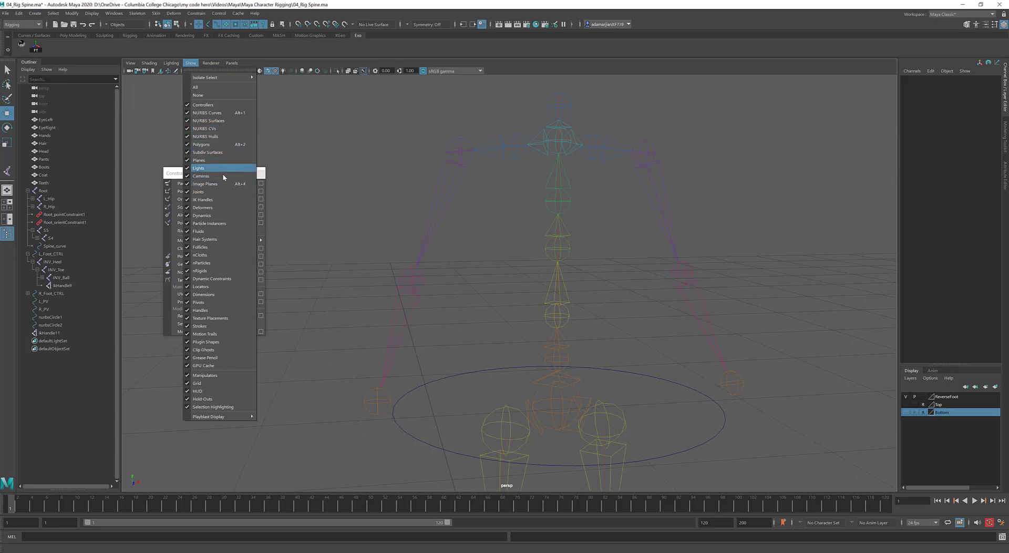
{"action": "left_click", "coordinate": [224, 192]}
{"action": "left_click_drag", "start_coordinate": [672, 185], "coordinate": [638, 177], "text": "alt"}
{"action": "middle_click_drag", "start_coordinate": [505, 236], "coordinate": [504, 327], "text": "alt"}
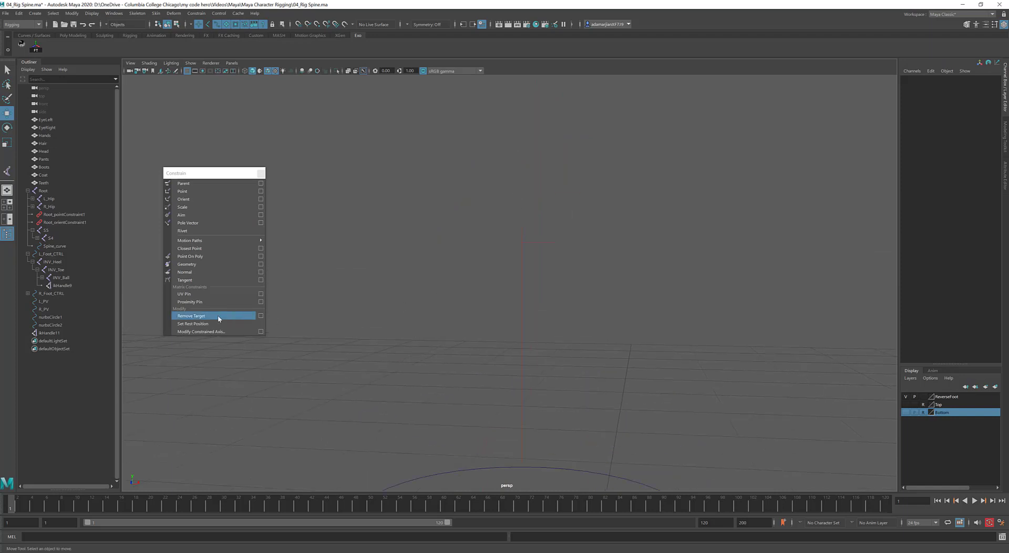
Enter control vertex mode on Spine_curve and select its control vertices cv[2] and cv[3]
{"action": "left_click", "coordinate": [58, 247]}
{"action": "right_click_drag", "start_coordinate": [482, 168], "coordinate": [424, 170]}
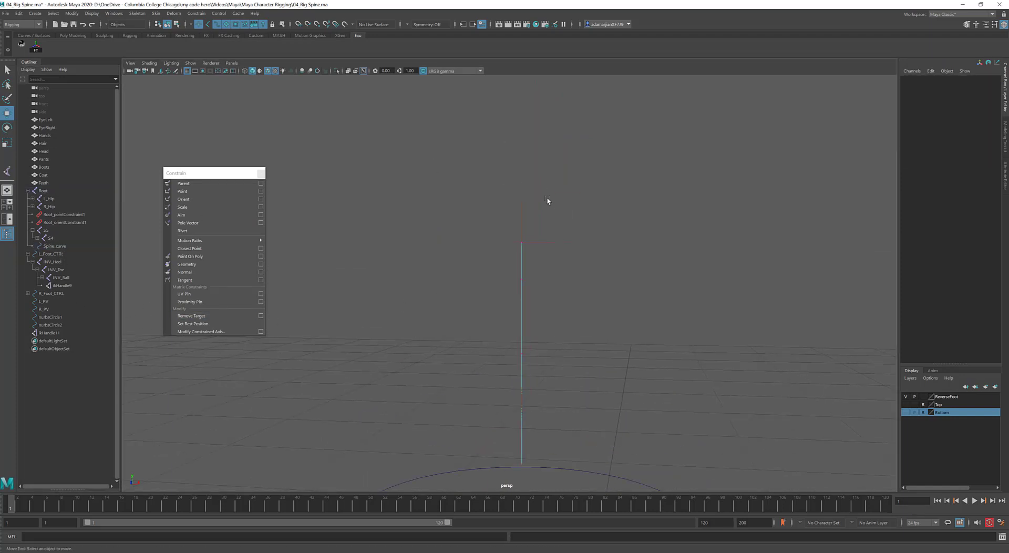
{"action": "left_click_drag", "start_coordinate": [464, 188], "coordinate": [563, 273]}
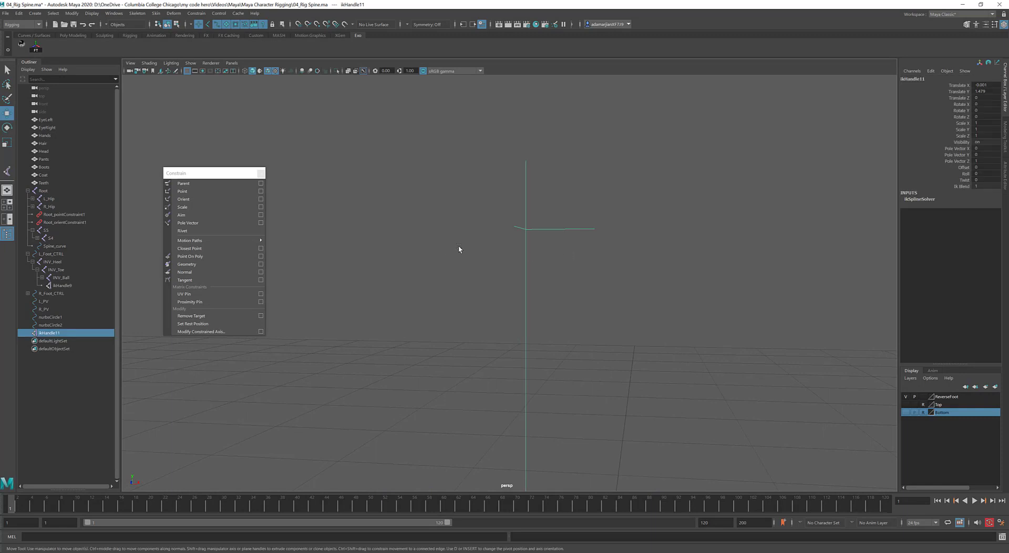
{"action": "key", "text": "ctrl+z"}
{"action": "left_click_drag", "start_coordinate": [502, 256], "coordinate": [553, 291]}
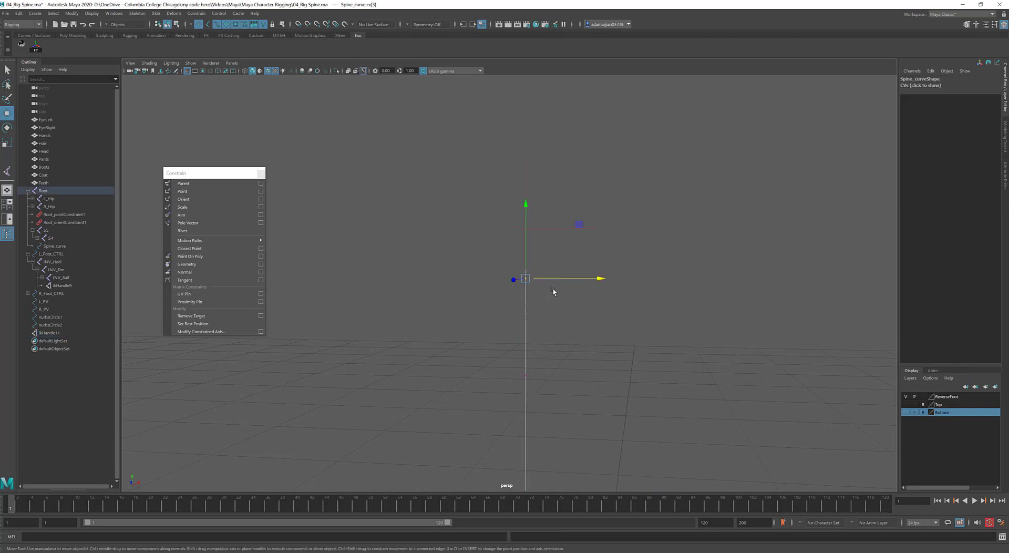
{"action": "middle_click_drag", "start_coordinate": [578, 287], "coordinate": [557, 234], "text": "alt"}
{"action": "left_click_drag", "start_coordinate": [476, 300], "coordinate": [534, 329], "text": "shift"}
{"action": "scroll", "coordinate": [534, 329], "scroll_direction": "down", "scroll_amount": 2}
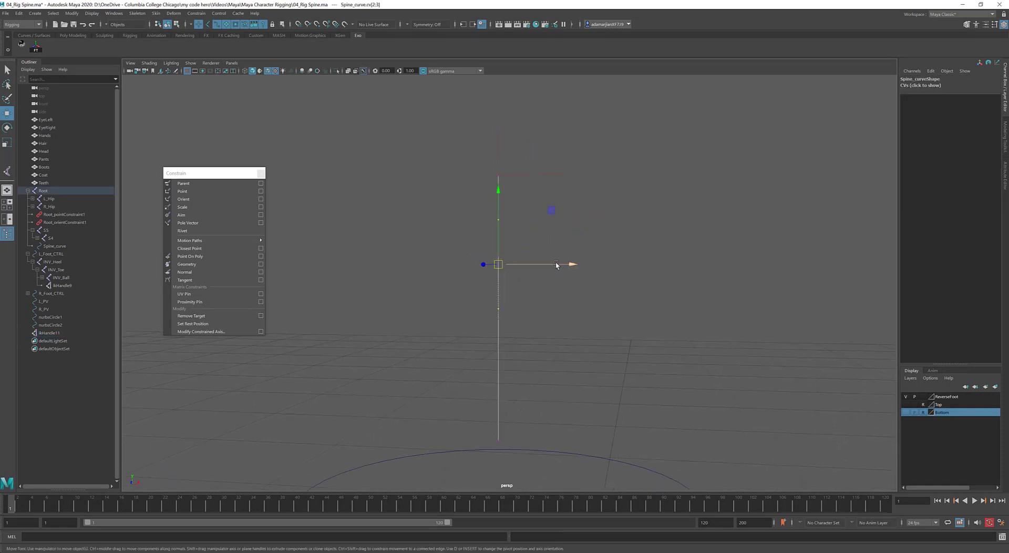
Test moving the spine curve's control vertices sideways, undo each move, and select cv[3]
{"action": "left_click_drag", "start_coordinate": [572, 265], "coordinate": [634, 268]}
{"action": "key", "text": "ctrl+z"}
{"action": "left_click_drag", "start_coordinate": [450, 401], "coordinate": [524, 403]}
{"action": "key", "text": "ctrl+z"}
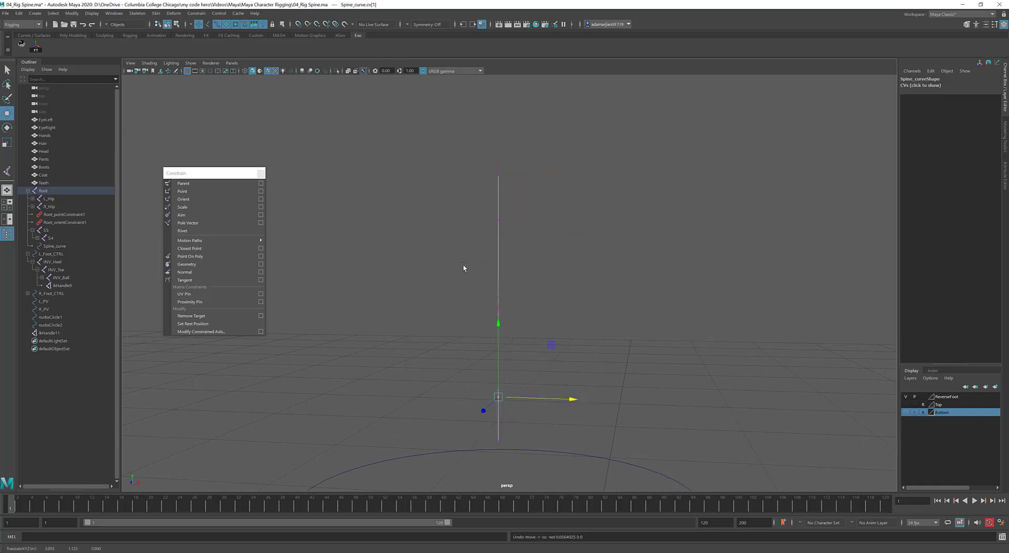
{"action": "left_click_drag", "start_coordinate": [464, 269], "coordinate": [513, 273]}
{"action": "key", "text": "ctrl+z"}
{"action": "left_click_drag", "start_coordinate": [466, 209], "coordinate": [524, 248]}
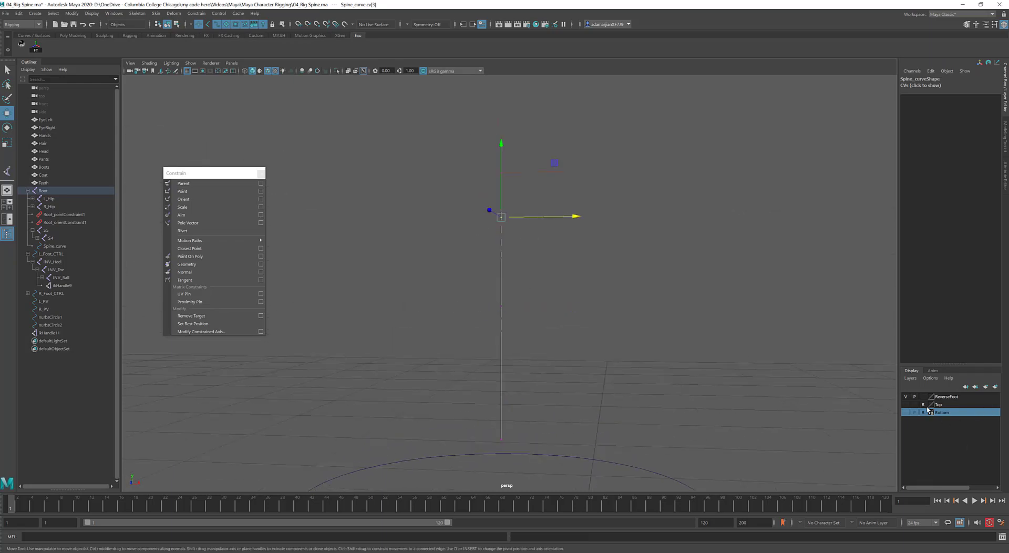
Show the Top display layer and test moving the upper spine vertex cv[3] on the body, undoing the move
{"action": "left_click", "coordinate": [906, 405]}
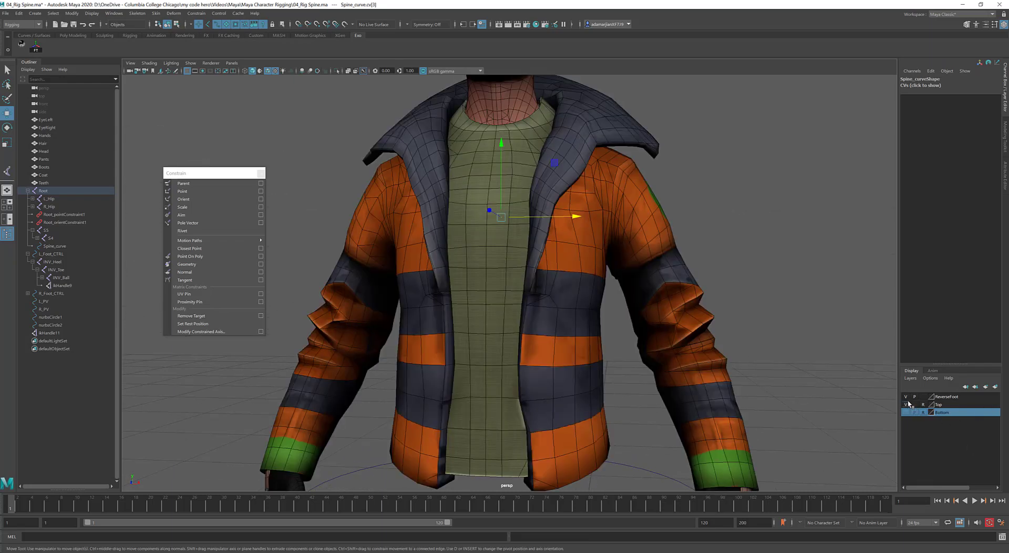
{"action": "scroll", "coordinate": [574, 219], "scroll_direction": "up", "scroll_amount": 2}
{"action": "left_click_drag", "start_coordinate": [598, 225], "coordinate": [643, 269], "text": "alt"}
{"action": "key", "text": "ctrl+z"}
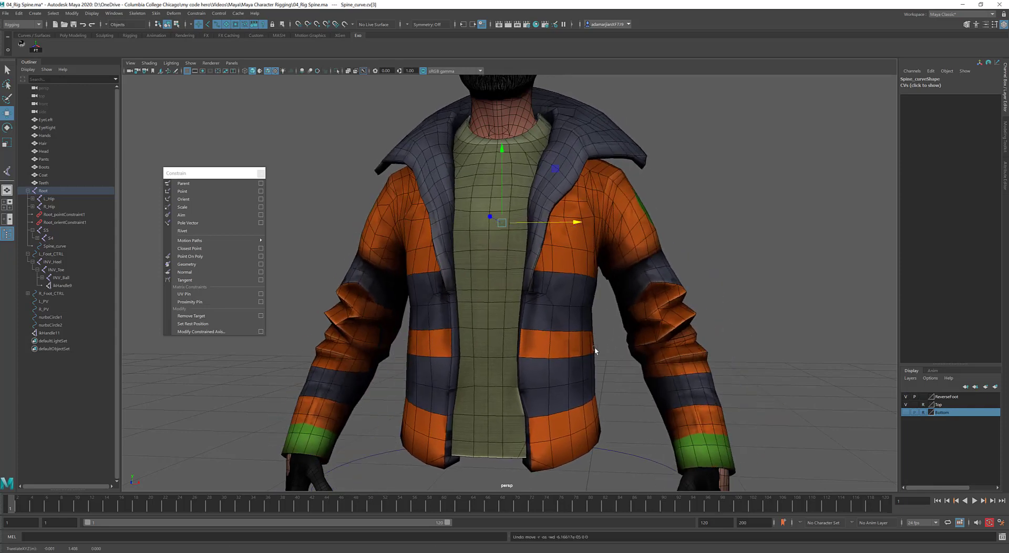
Select spine vertex cv[2] in wireframe display, test a sideways move with the textured body shown, and undo it
{"action": "key", "text": "4"}
{"action": "left_click", "coordinate": [505, 306]}
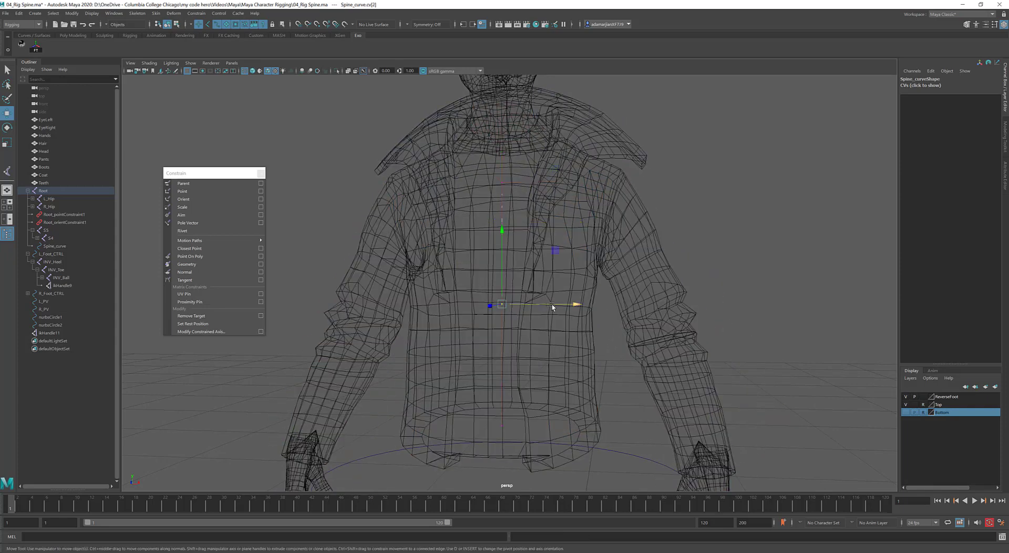
{"action": "key", "text": "5"}
{"action": "key", "text": "6"}
{"action": "mouse_move", "coordinate": [575, 304]}
{"action": "left_mouse_down"}
{"action": "mouse_move", "coordinate": [540, 300]}
{"action": "mouse_move", "coordinate": [557, 303]}
{"action": "left_mouse_up"}
{"action": "key", "text": "ctrl+z"}
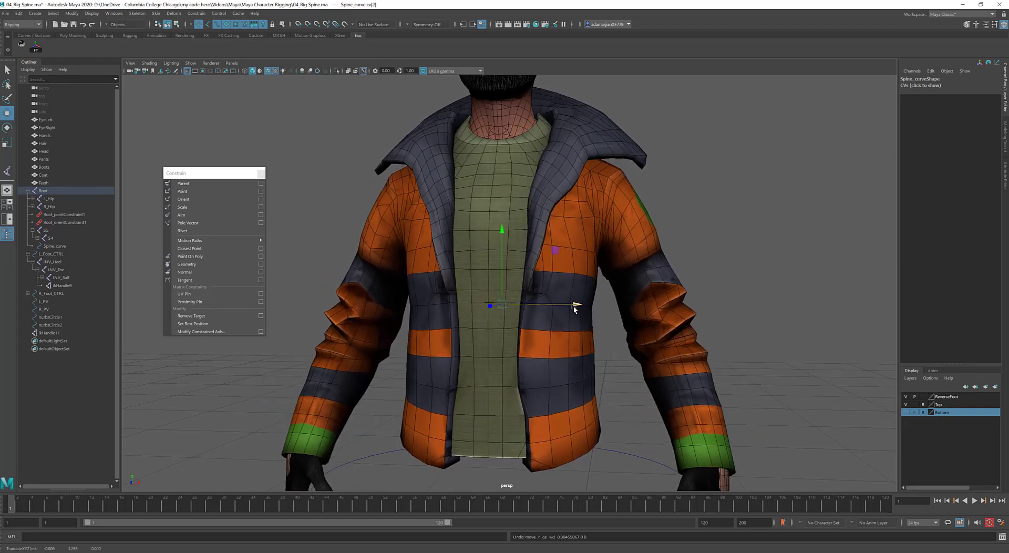
Select the lower spine vertex cv[1] in wireframe display and test a slight sideways move on the textured body
{"action": "key", "text": "4"}
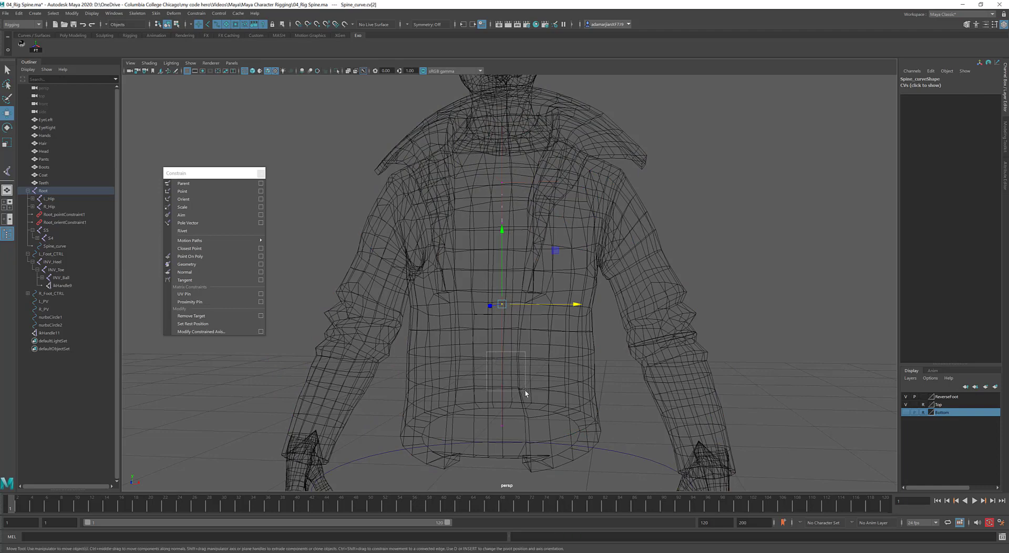
{"action": "left_click", "coordinate": [503, 386]}
{"action": "key", "text": "5"}
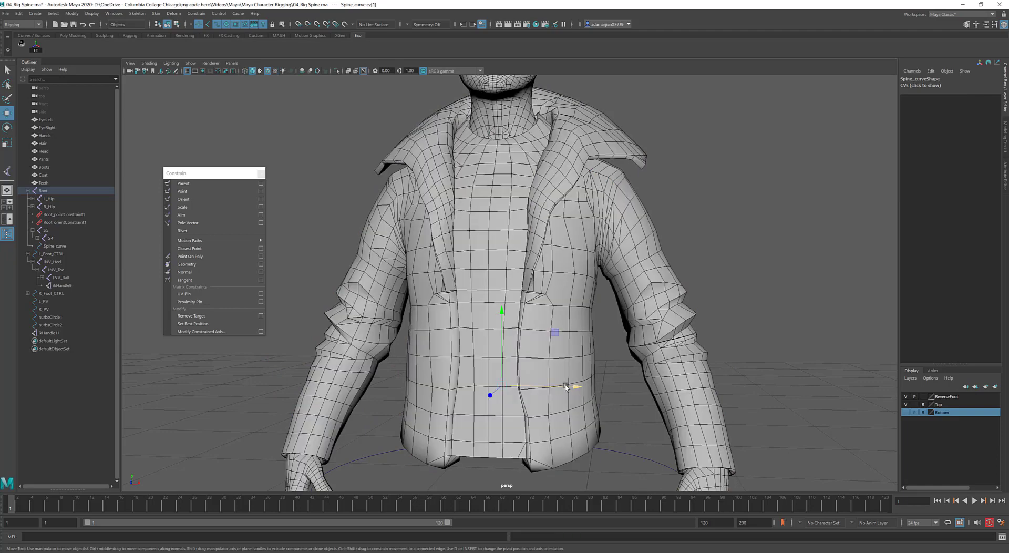
{"action": "key", "text": "6"}
{"action": "mouse_move", "coordinate": [573, 388]}
{"action": "left_mouse_down"}
{"action": "mouse_move", "coordinate": [555, 389]}
{"action": "mouse_move", "coordinate": [572, 388]}
{"action": "left_mouse_up"}
{"action": "key", "text": "a"}
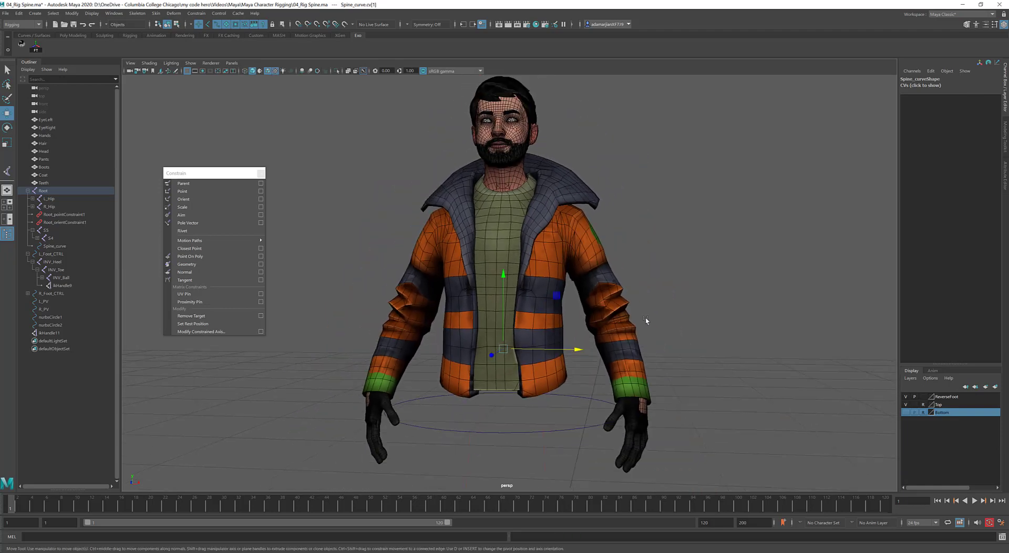
Undo the recent vertex tests and return the Top display layer to hidden
{"action": "left_click", "coordinate": [905, 404]}
{"action": "left_click_drag", "start_coordinate": [458, 329], "coordinate": [541, 340], "text": "alt"}
{"action": "key", "text": "ctrl+z"}
{"action": "key", "text": "ctrl+z"}
{"action": "key", "text": "ctrl+z"}
{"action": "key", "text": "ctrl+z"}
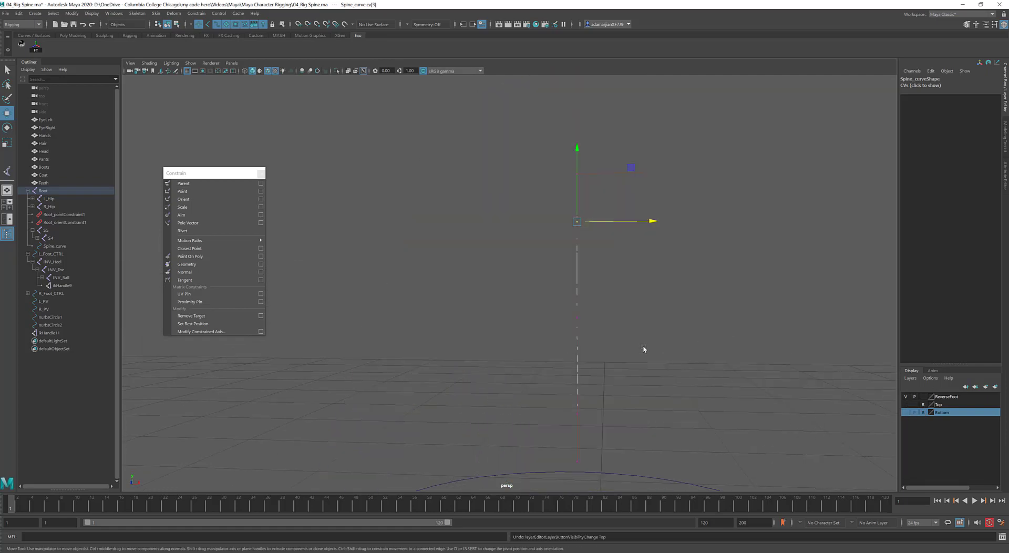
Create a cluster deformer on the spine curve's upper control vertex cv[3]
{"action": "left_click_drag", "start_coordinate": [644, 349], "coordinate": [633, 336], "text": "alt"}
{"action": "left_click_drag", "start_coordinate": [495, 284], "coordinate": [603, 338]}
{"action": "left_click_drag", "start_coordinate": [543, 300], "coordinate": [550, 316], "text": "alt"}
{"action": "left_click_drag", "start_coordinate": [552, 215], "coordinate": [617, 258]}
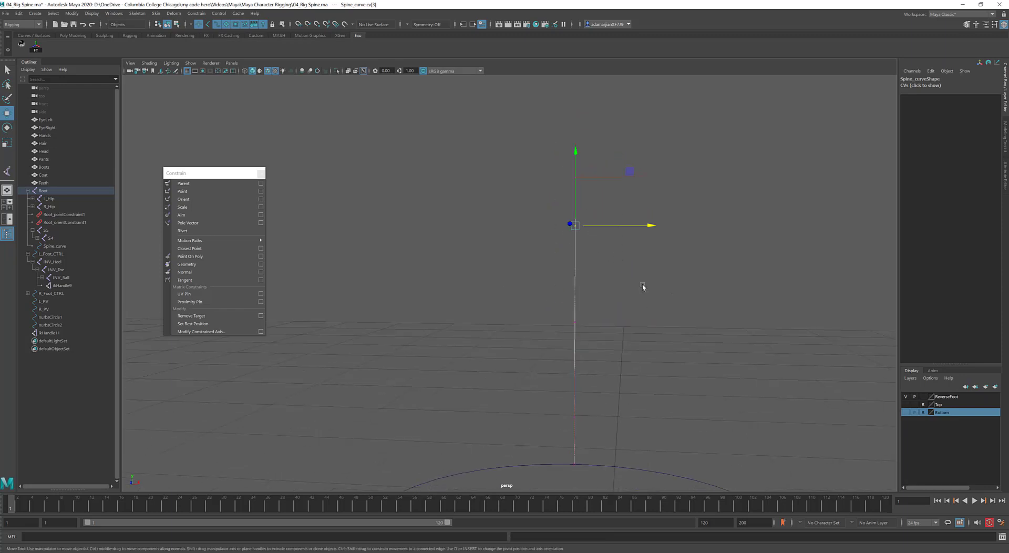
{"action": "left_click", "coordinate": [207, 14]}
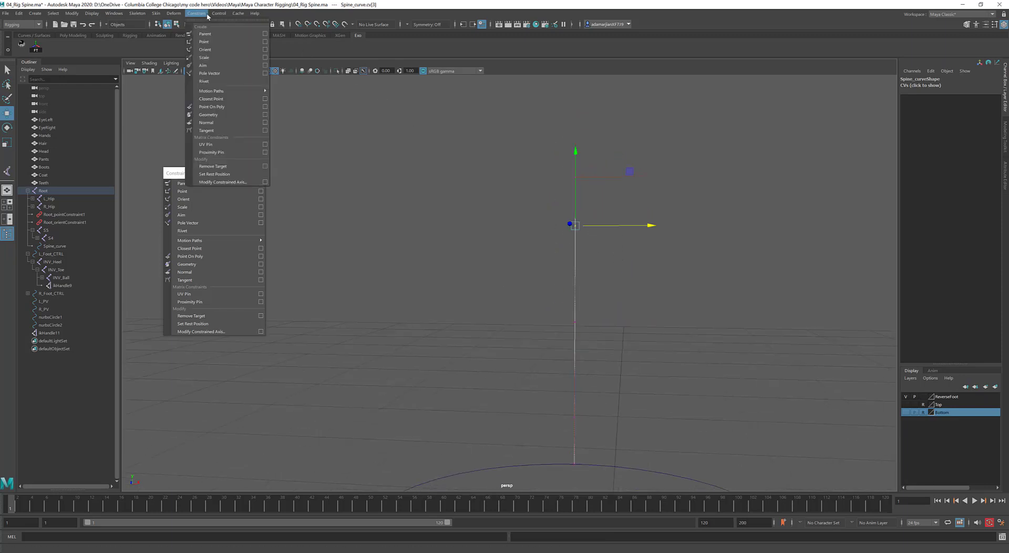
{"action": "mouse_move", "coordinate": [171, 15]}
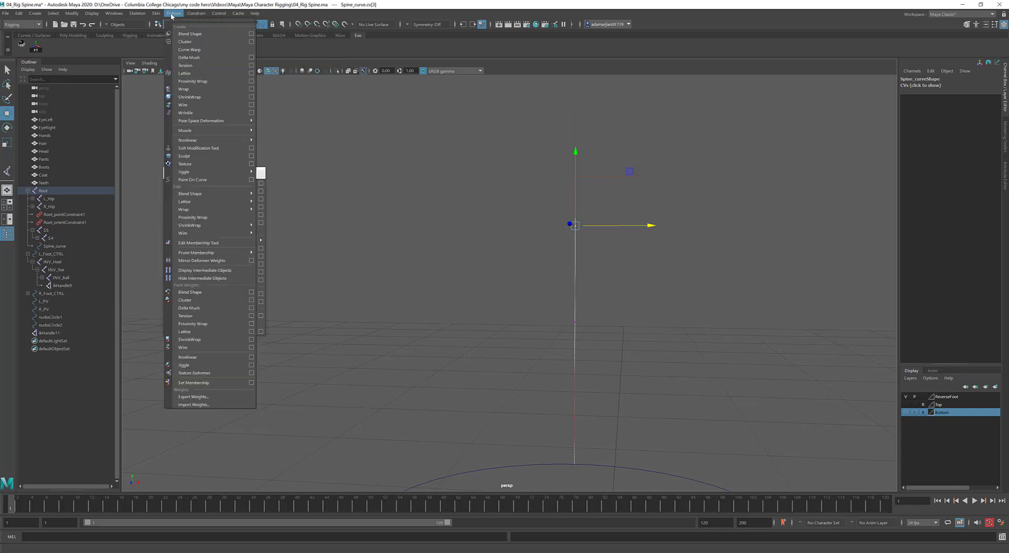
{"action": "left_click", "coordinate": [188, 42]}
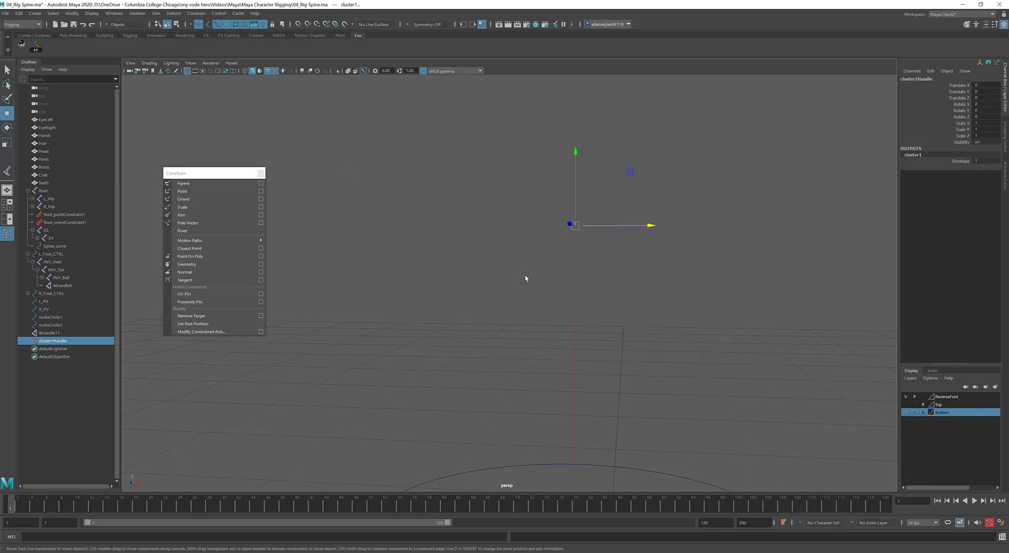
Select control vertex cv[2] of Spine_curve and create a second cluster deformer on it
{"action": "left_click_drag", "start_coordinate": [525, 278], "coordinate": [619, 368]}
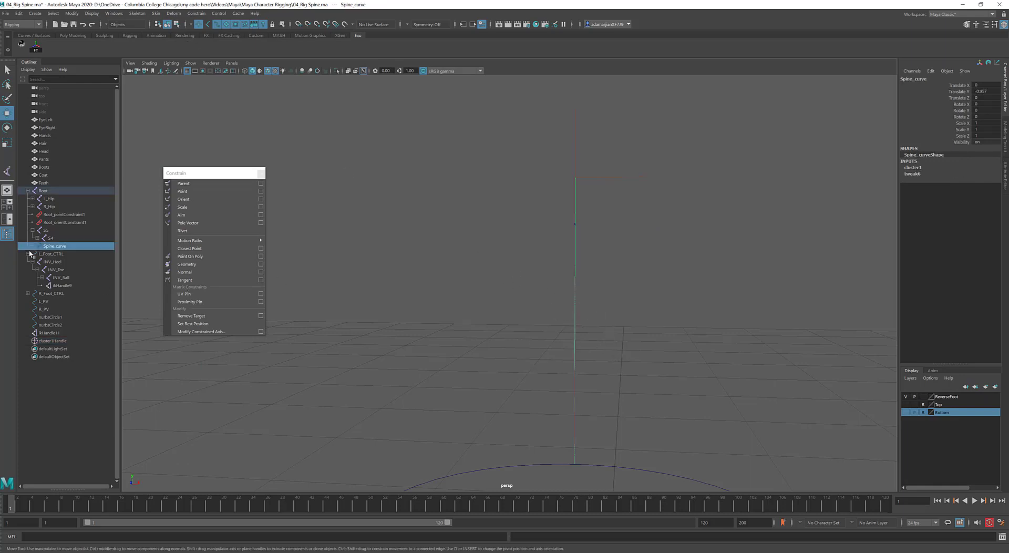
{"action": "right_click_drag", "start_coordinate": [336, 203], "coordinate": [279, 211]}
{"action": "left_click_drag", "start_coordinate": [512, 300], "coordinate": [626, 345]}
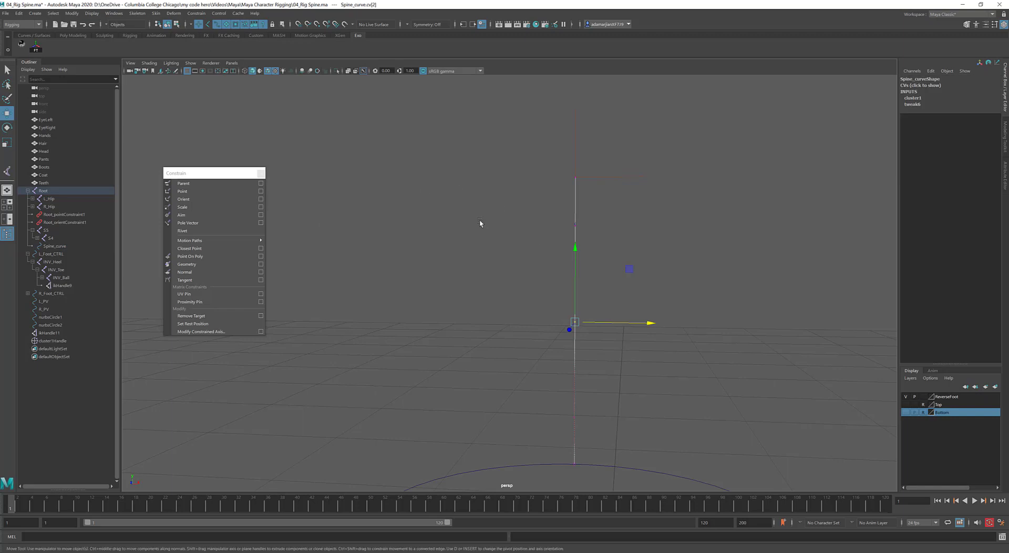
{"action": "key", "text": "g"}
{"action": "middle_click_drag", "start_coordinate": [625, 288], "coordinate": [578, 182], "text": "alt"}
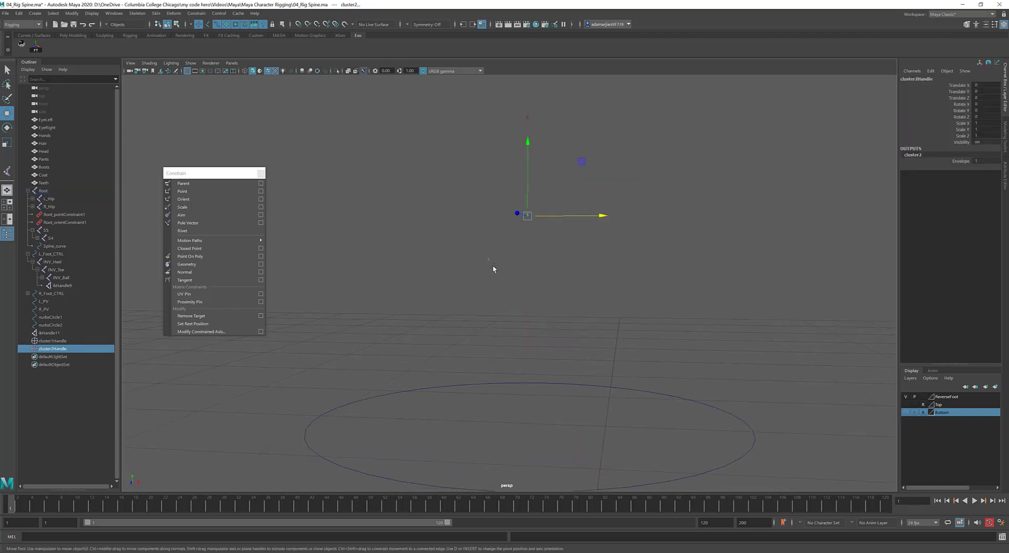
Test the second cluster by moving cluster2Handle along the X axis, and undo the move
{"action": "left_click_drag", "start_coordinate": [494, 268], "coordinate": [542, 304]}
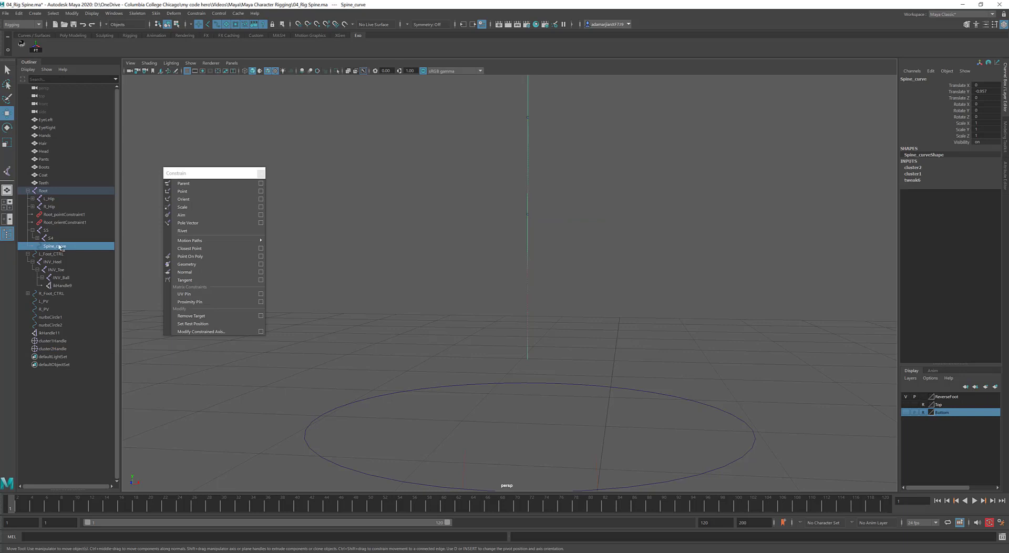
{"action": "left_click_drag", "start_coordinate": [530, 188], "coordinate": [588, 230]}
{"action": "scroll", "coordinate": [645, 260], "scroll_direction": "down", "scroll_amount": 4}
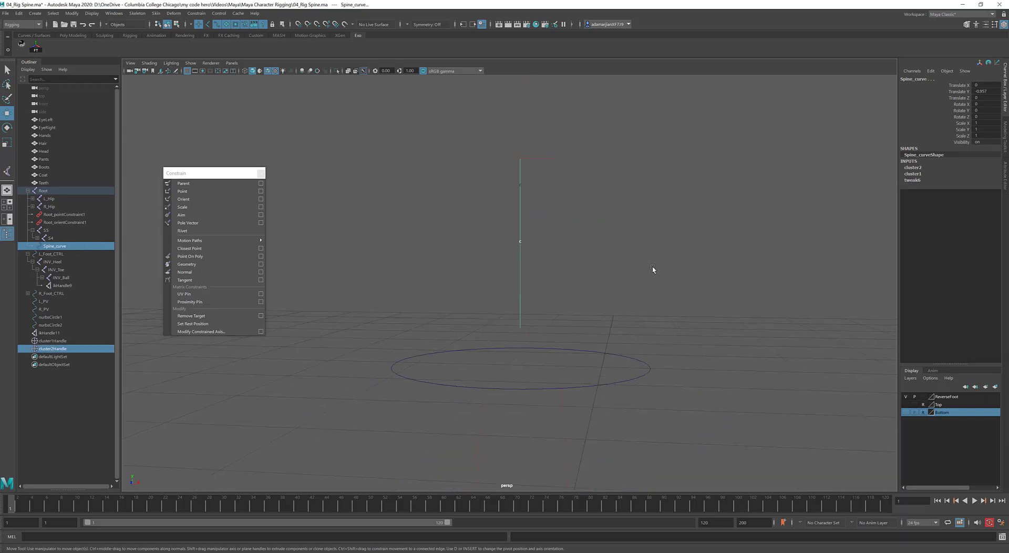
{"action": "scroll", "coordinate": [619, 250], "scroll_direction": "up", "scroll_amount": 2}
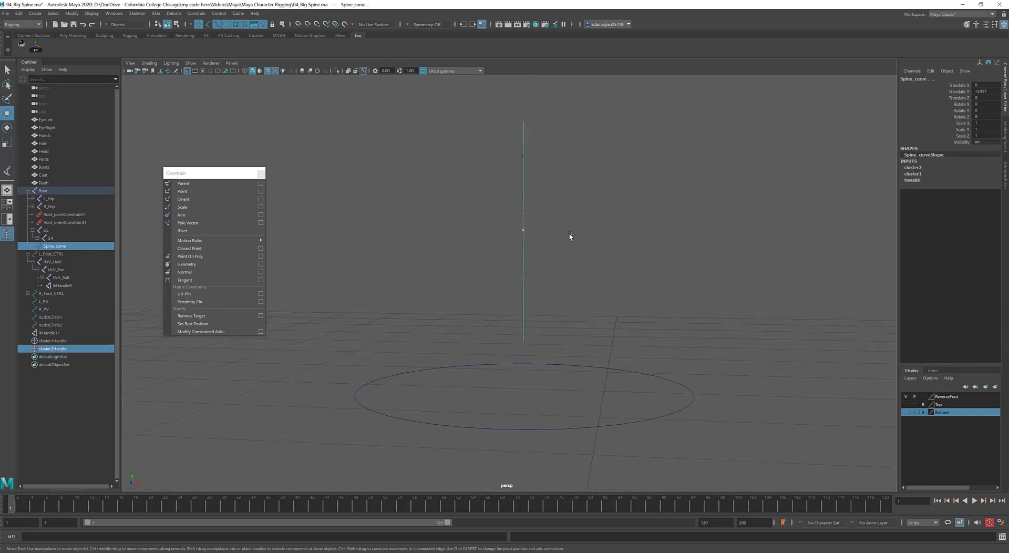
{"action": "left_click_drag", "start_coordinate": [570, 237], "coordinate": [543, 234], "text": "alt"}
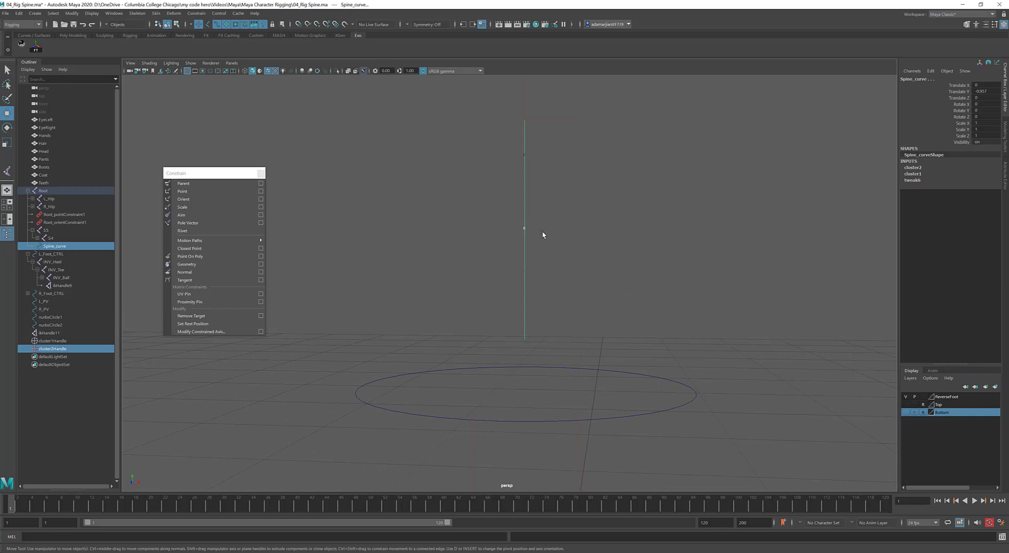
{"action": "left_click", "coordinate": [59, 348]}
{"action": "left_click_drag", "start_coordinate": [598, 232], "coordinate": [641, 232]}
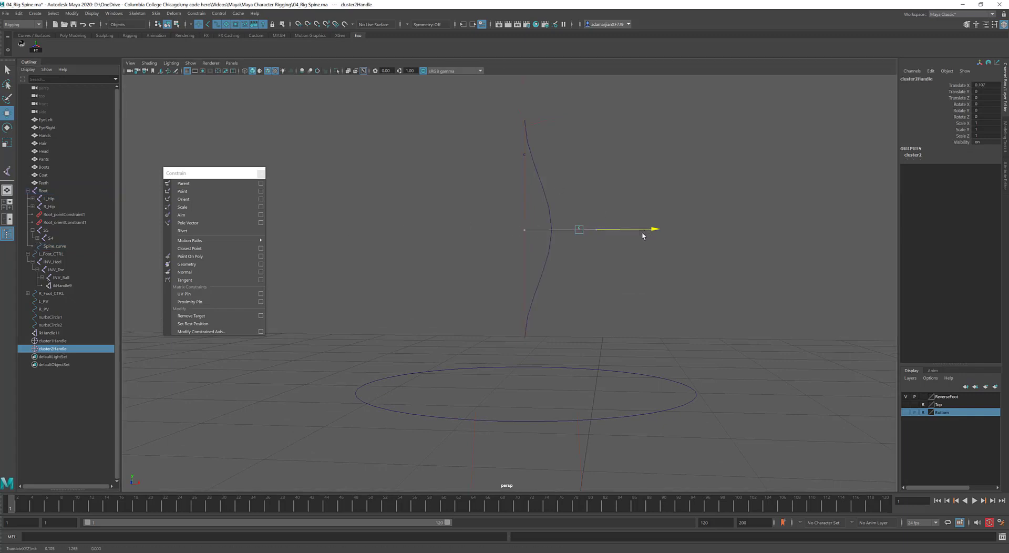
{"action": "key", "text": "ctrl+z"}
Show the Top display layer, clear the selection, and try to redo the last undone action
{"action": "left_click", "coordinate": [905, 405]}
{"action": "left_click", "coordinate": [657, 231]}
{"action": "key", "text": "shift+z"}
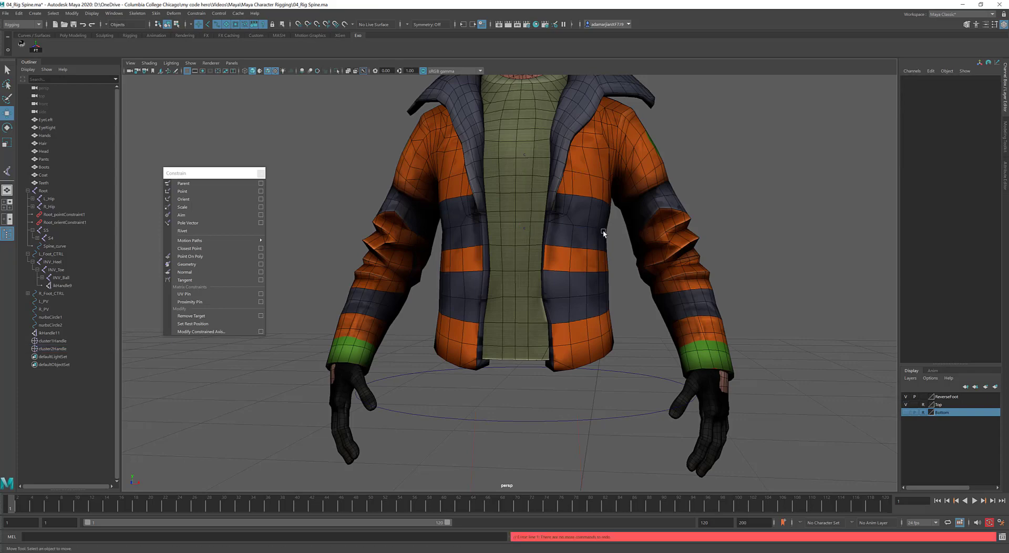
Reselect cluster2Handle by undoing the deselection, test it with a move along X, and undo the move
{"action": "key", "text": "ctrl+z"}
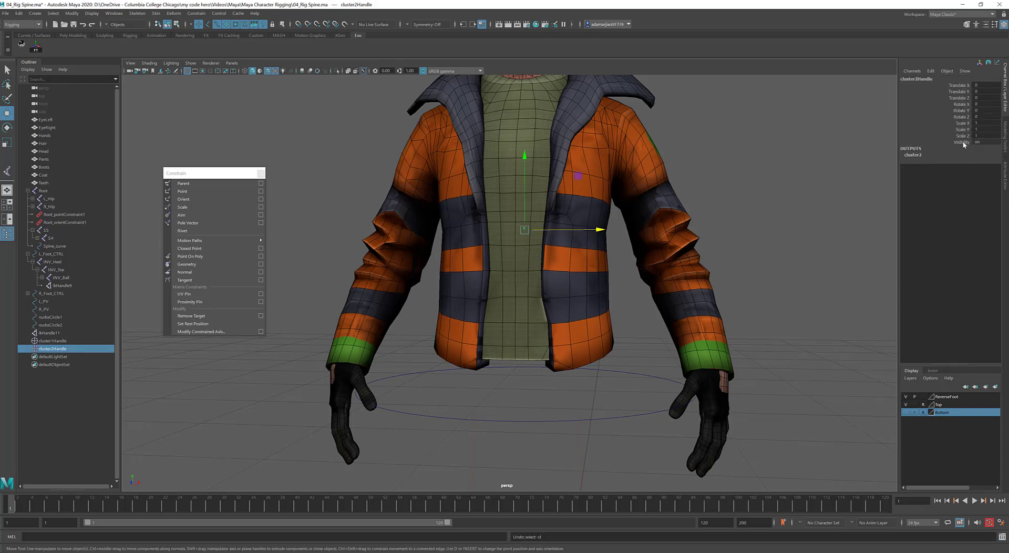
{"action": "left_click_drag", "start_coordinate": [597, 229], "coordinate": [630, 225]}
{"action": "key", "text": "ctrl+z"}
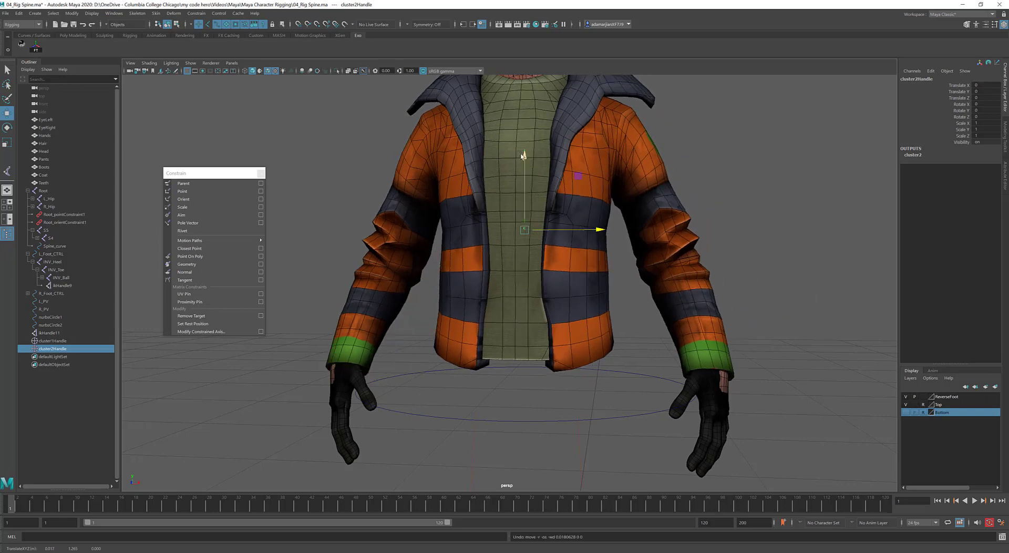
Select cluster1Handle, test it with a small move along the X axis, and undo the move
{"action": "left_click", "coordinate": [579, 168]}
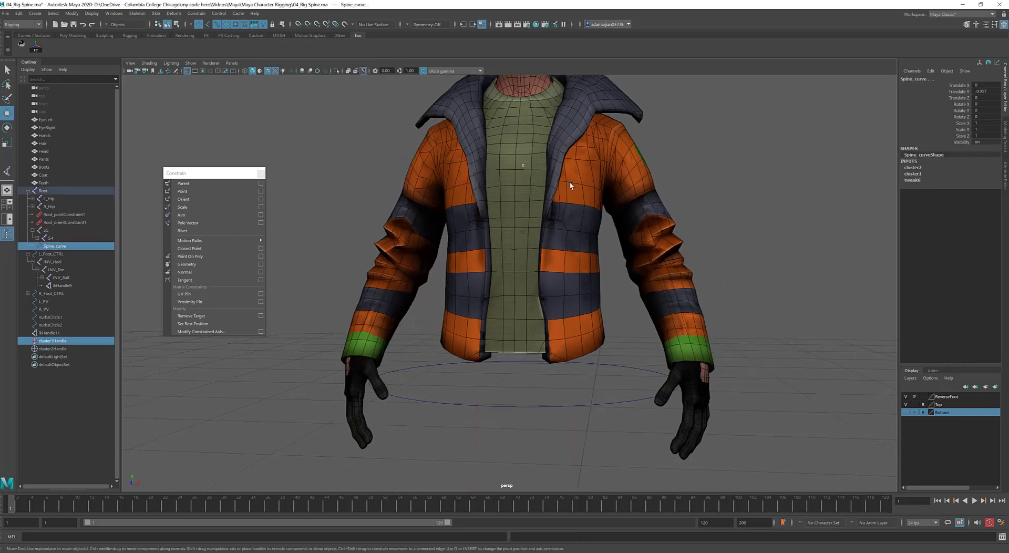
{"action": "left_click", "coordinate": [550, 150]}
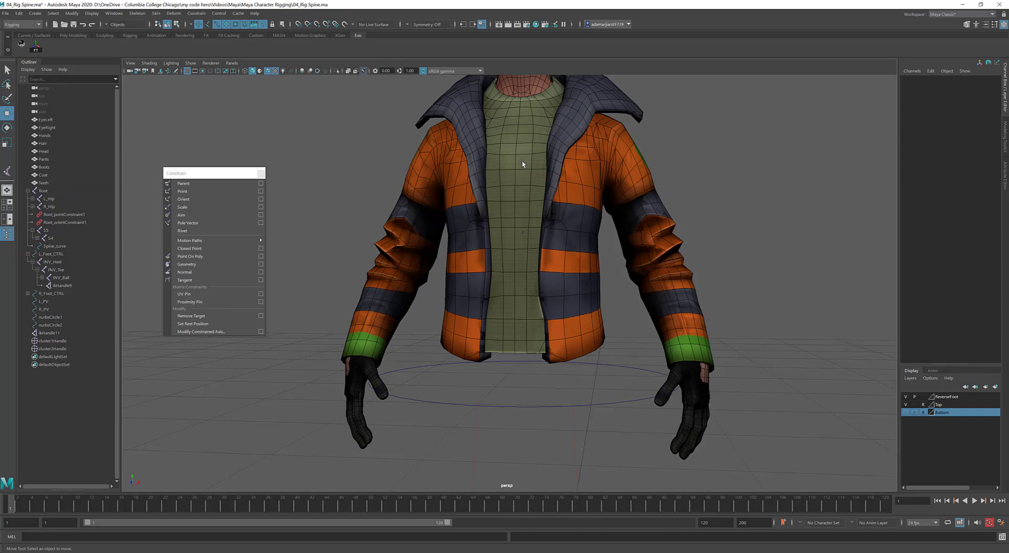
{"action": "left_click", "coordinate": [58, 341]}
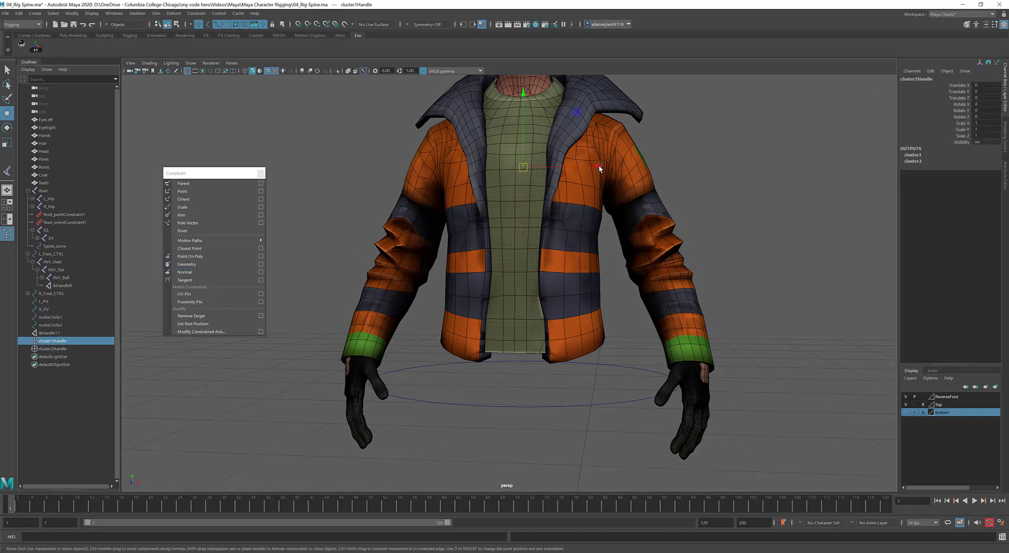
{"action": "mouse_move", "coordinate": [599, 165]}
{"action": "left_mouse_down"}
{"action": "mouse_move", "coordinate": [619, 169]}
{"action": "mouse_move", "coordinate": [604, 166]}
{"action": "left_mouse_up"}
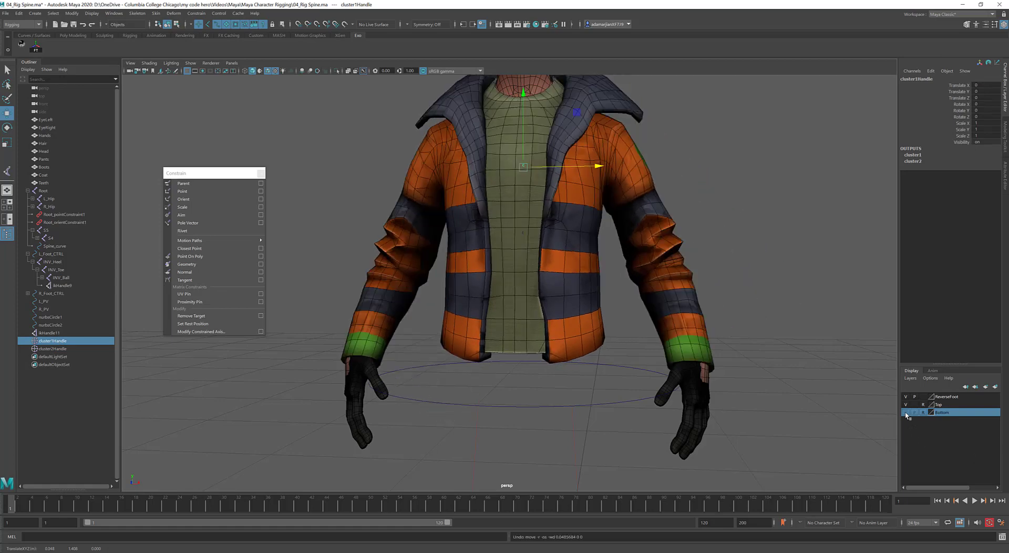
Hide the Top display layer, keeping the Bottom layer hidden, and select Spine_curve
{"action": "left_click", "coordinate": [906, 413]}
{"action": "scroll", "coordinate": [879, 388], "scroll_direction": "up", "scroll_amount": 2}
{"action": "left_click", "coordinate": [905, 412]}
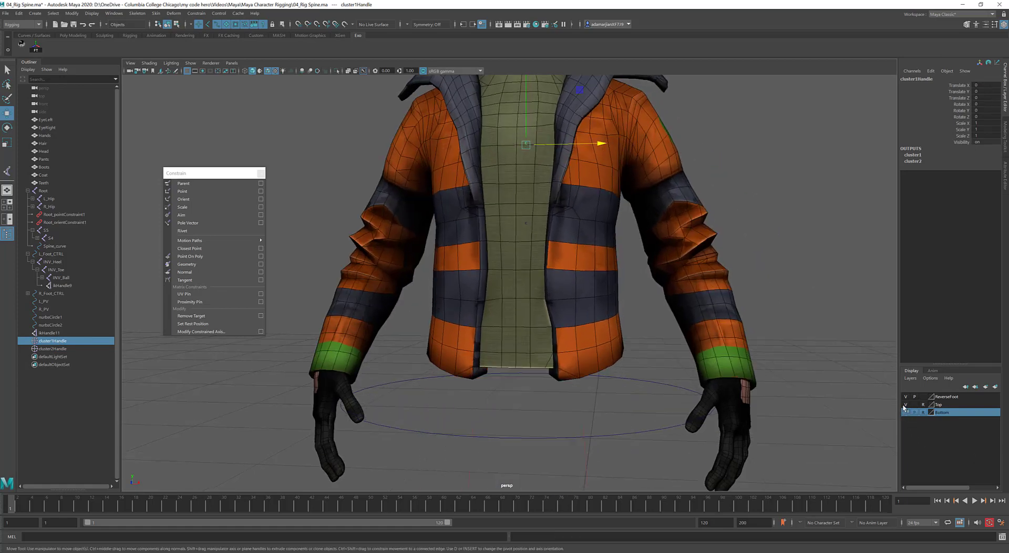
{"action": "left_click", "coordinate": [906, 405]}
{"action": "left_click", "coordinate": [525, 278]}
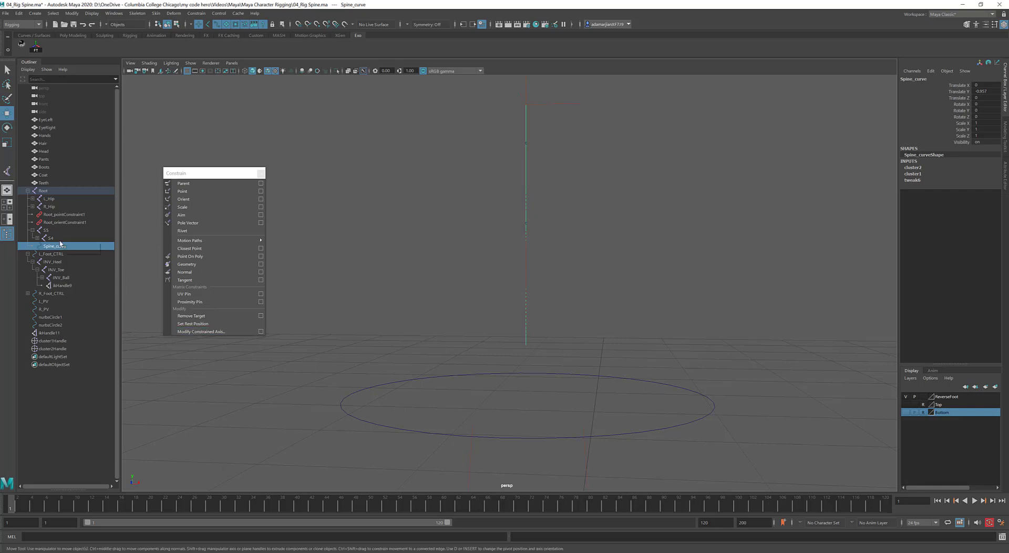
Select control vertex cv[1] of Spine_curve, check it with a move that is undone, and create a cluster deformer on it
{"action": "right_click_drag", "start_coordinate": [428, 204], "coordinate": [368, 210]}
{"action": "left_click_drag", "start_coordinate": [485, 278], "coordinate": [534, 311]}
{"action": "left_click_drag", "start_coordinate": [604, 307], "coordinate": [668, 326]}
{"action": "key", "text": "ctrl+z"}
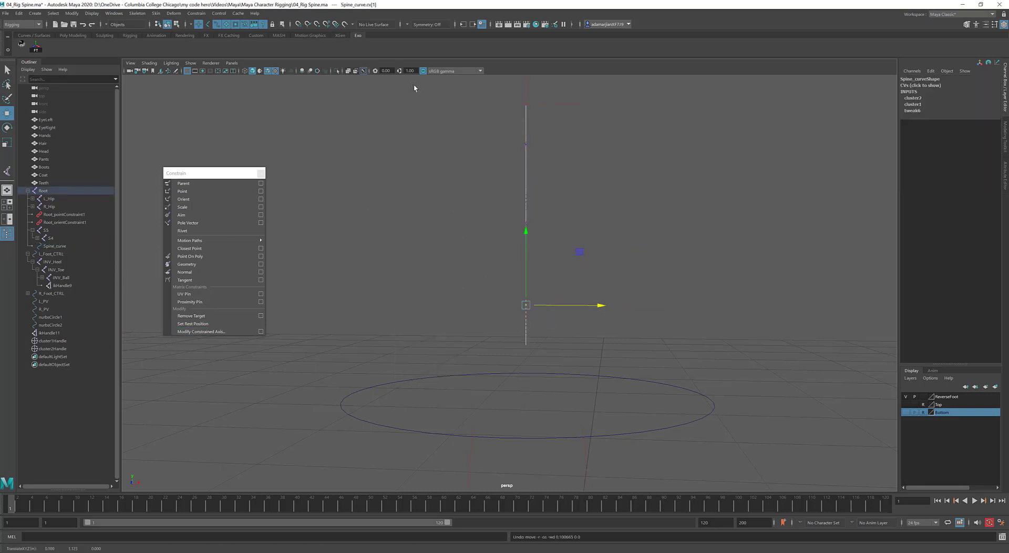
{"action": "left_click", "coordinate": [173, 15]}
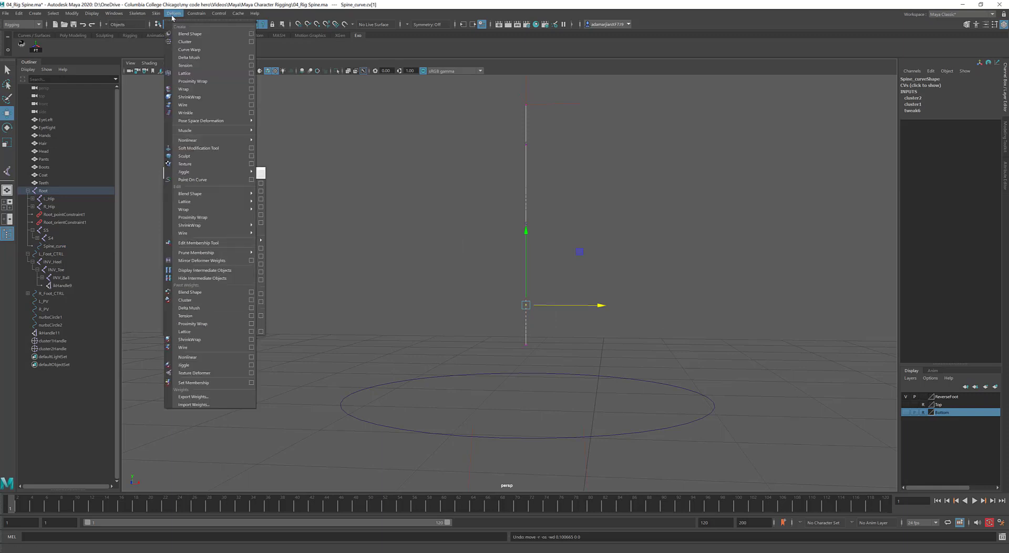
{"action": "left_click", "coordinate": [200, 42]}
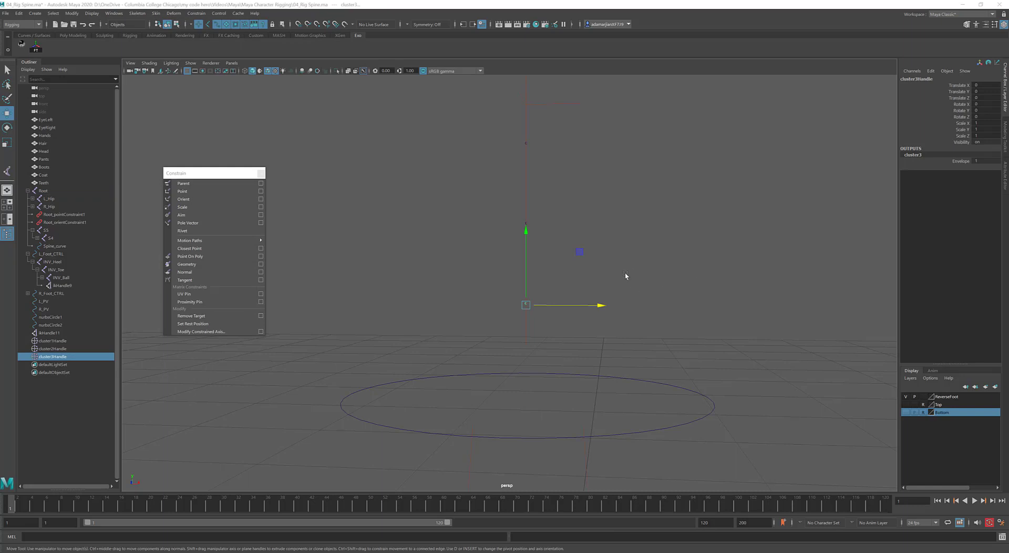
Rename the new cluster handle as Stomach_Cluster and copy the _Cluster suffix from the name
{"action": "double_click", "coordinate": [944, 78]}
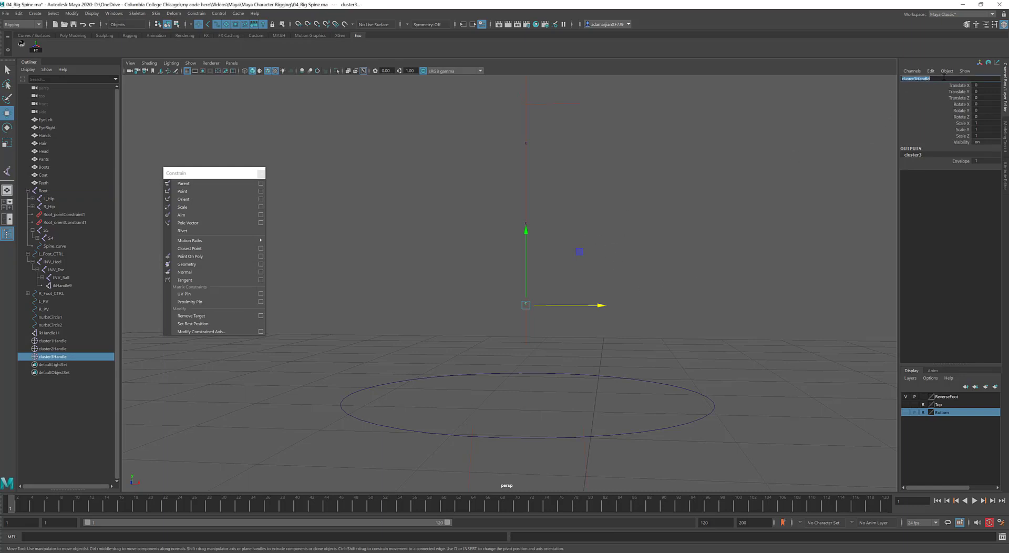
{"action": "type", "text": "Stomach_C"}
{"action": "left_click_drag", "start_coordinate": [933, 78], "coordinate": [919, 78]}
{"action": "key", "text": "ctrl+c"}
{"action": "left_click_drag", "start_coordinate": [519, 202], "coordinate": [559, 226]}
{"action": "left_click", "coordinate": [948, 79]}
{"action": "key", "text": "ctrl+v"}
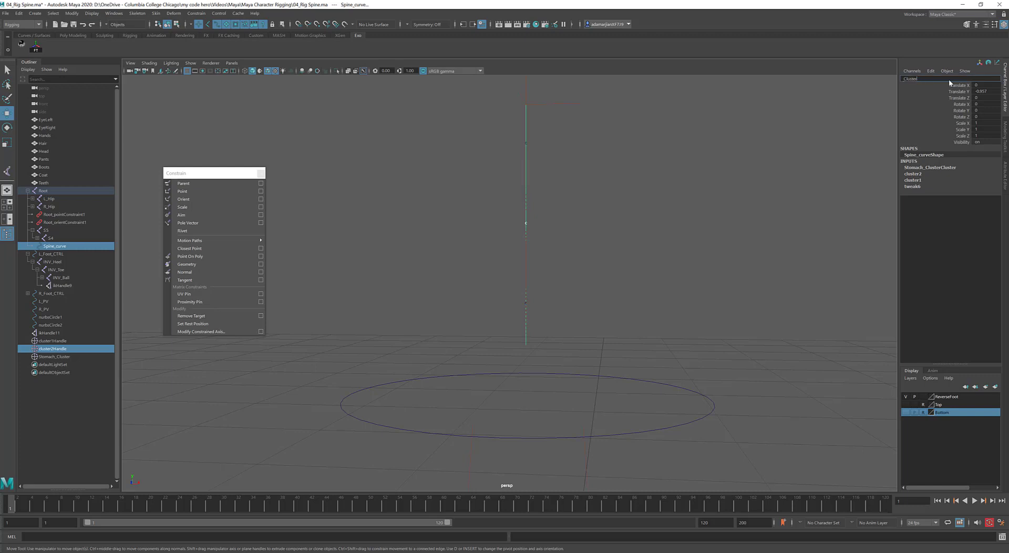
{"action": "left_click", "coordinate": [581, 234]}
{"action": "left_click", "coordinate": [526, 222]}
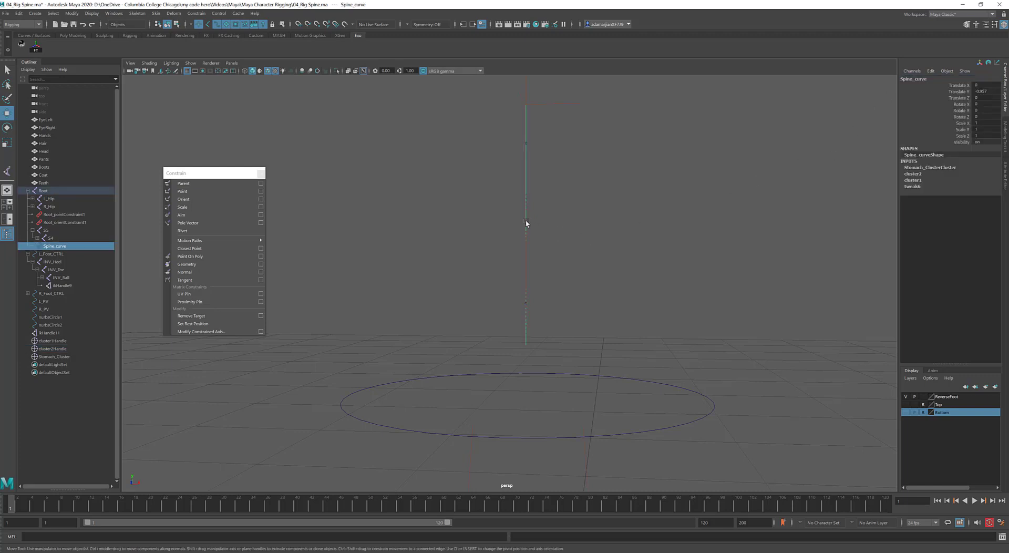
{"action": "left_click", "coordinate": [60, 358]}
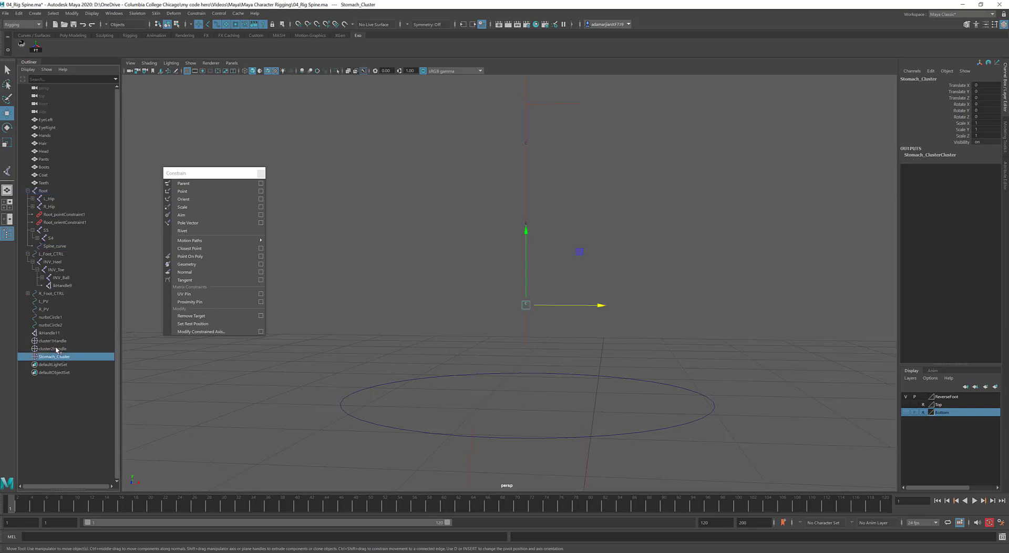
Rename cluster2Handle as Ribcage_Cluster
{"action": "left_click", "coordinate": [58, 349]}
{"action": "double_click", "coordinate": [916, 78]}
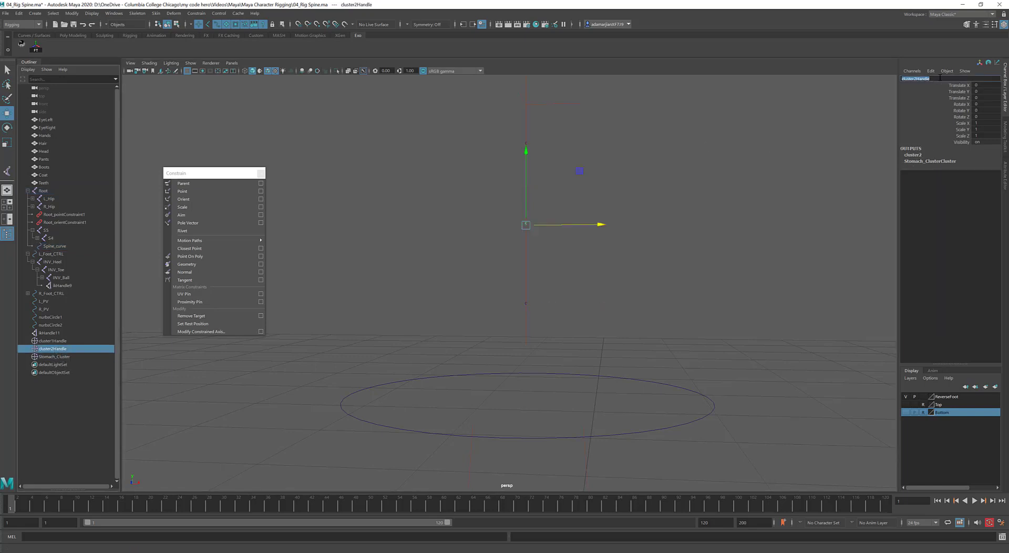
{"action": "type", "text": "m"}
{"action": "key", "text": "Return"}
Rename cluster1Handle as Neck_Cluster
{"action": "left_click", "coordinate": [57, 340]}
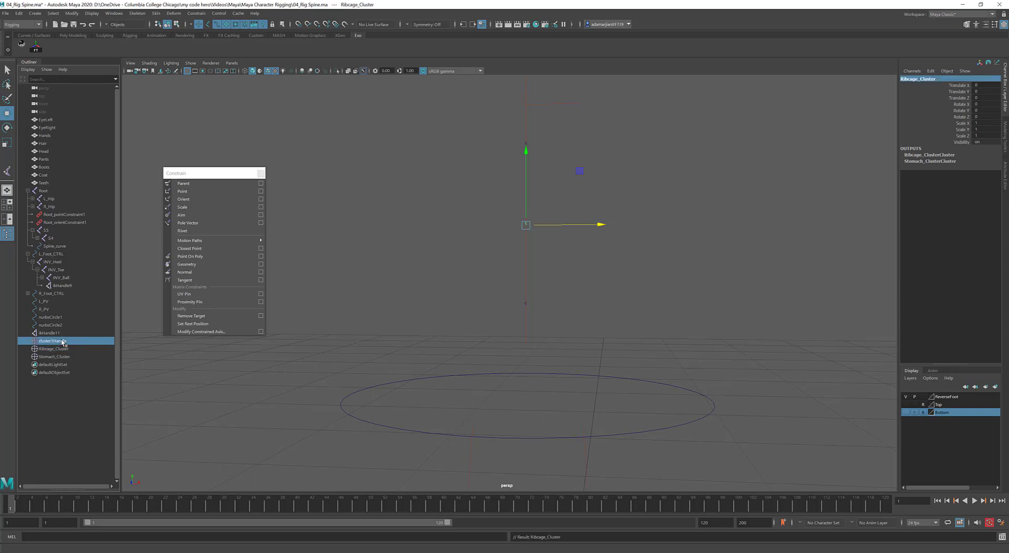
{"action": "double_click", "coordinate": [923, 78]}
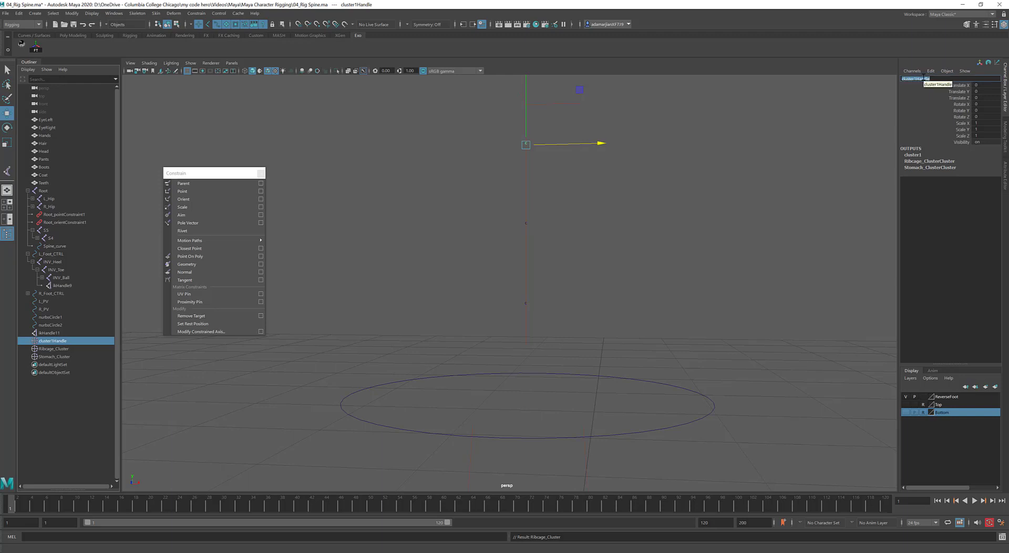
{"action": "type", "text": "Neck_Cluster"}
{"action": "key", "text": "Return"}
Clear the selection and create a NURBS circle for a spine control
{"action": "scroll", "coordinate": [584, 225], "scroll_direction": "down", "scroll_amount": 4}
{"action": "left_click_drag", "start_coordinate": [583, 226], "coordinate": [555, 244], "text": "alt"}
{"action": "middle_click_drag", "start_coordinate": [555, 243], "coordinate": [539, 268], "text": "alt"}
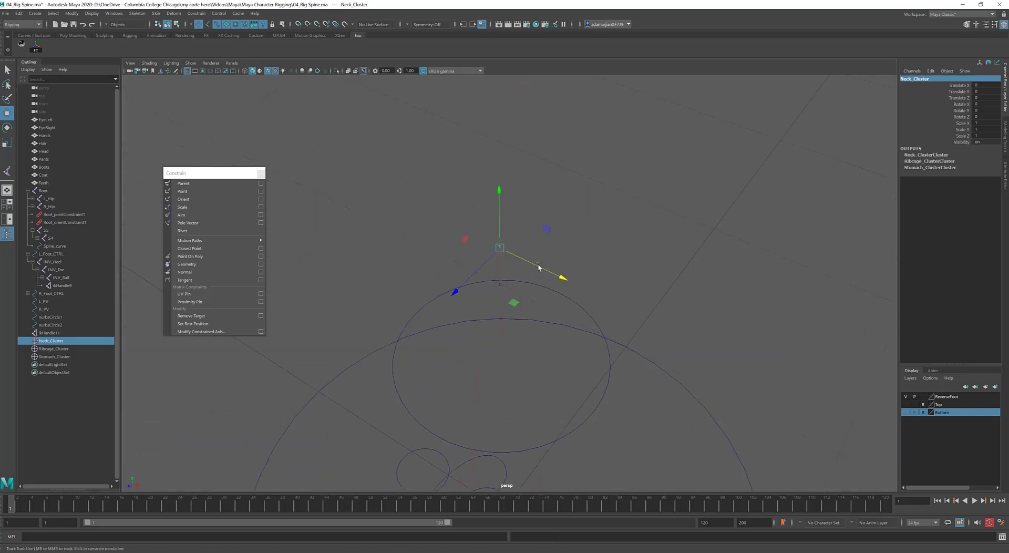
{"action": "scroll", "coordinate": [539, 267], "scroll_direction": "down", "scroll_amount": 2}
{"action": "middle_click_drag", "start_coordinate": [519, 314], "coordinate": [552, 255], "text": "alt"}
{"action": "left_click", "coordinate": [655, 228]}
{"action": "key", "text": "space"}
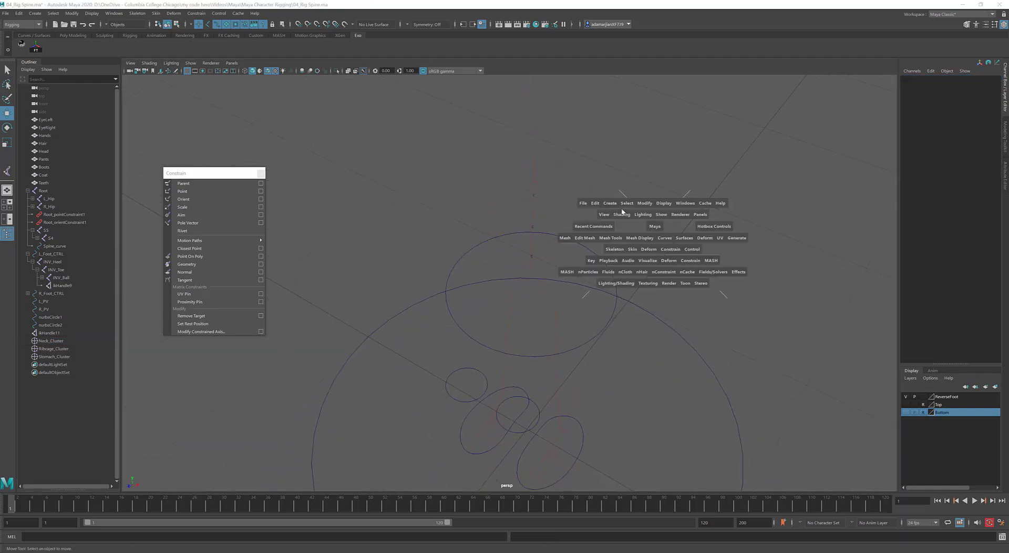
{"action": "left_click", "coordinate": [608, 202]}
{"action": "mouse_move", "coordinate": [657, 224]}
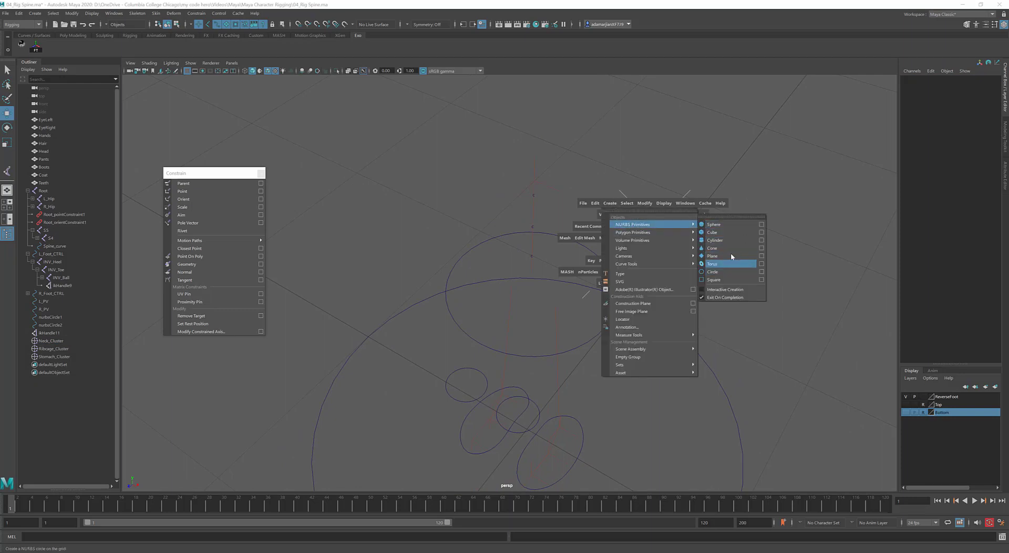
{"action": "left_click", "coordinate": [735, 271]}
Scale the new circle uniformly to about 0.309, raise it, and snap it onto the lowest spine cluster
{"action": "scroll", "coordinate": [667, 314], "scroll_direction": "down", "scroll_amount": 1}
{"action": "key", "text": "r"}
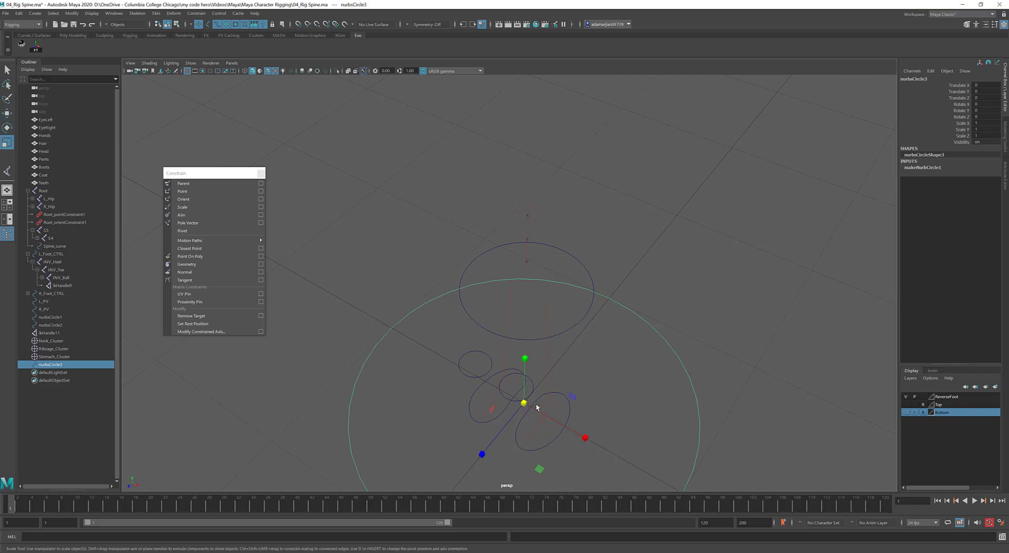
{"action": "left_click_drag", "start_coordinate": [527, 406], "coordinate": [335, 476]}
{"action": "key", "text": "w"}
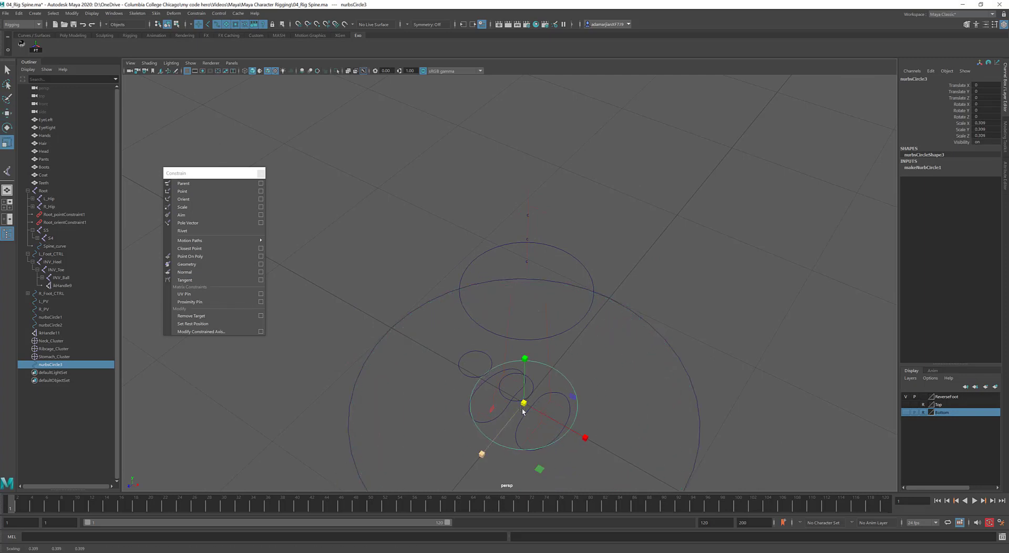
{"action": "left_click_drag", "start_coordinate": [527, 358], "coordinate": [533, 244]}
{"action": "scroll", "coordinate": [534, 289], "scroll_direction": "up", "scroll_amount": 2}
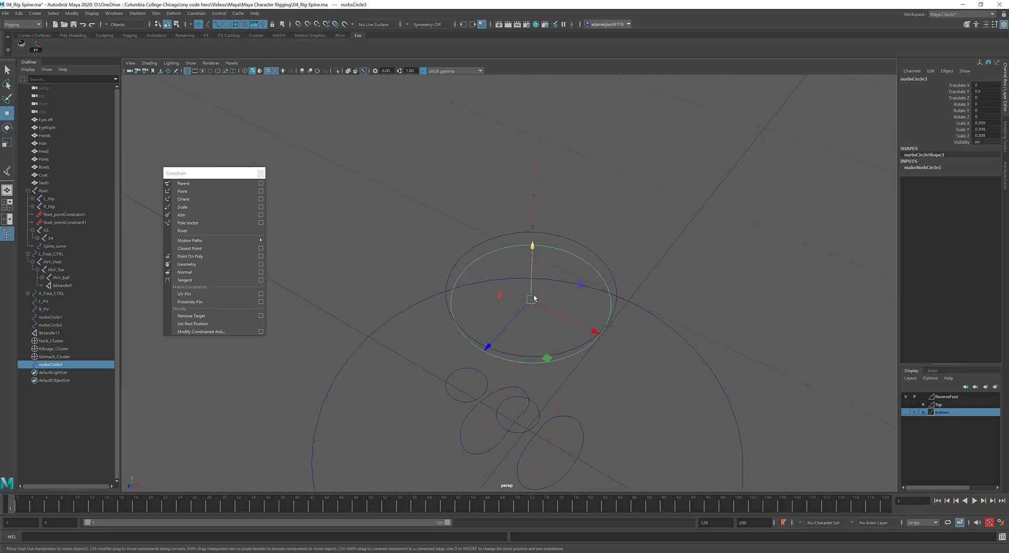
{"action": "key", "text": "v"}
{"action": "left_click_drag", "start_coordinate": [531, 299], "coordinate": [531, 262]}
Show the Top layer as a size reference, scale the circle uniformly to about 0.239, and hide the layer again
{"action": "left_click_drag", "start_coordinate": [487, 334], "coordinate": [498, 272], "text": "alt"}
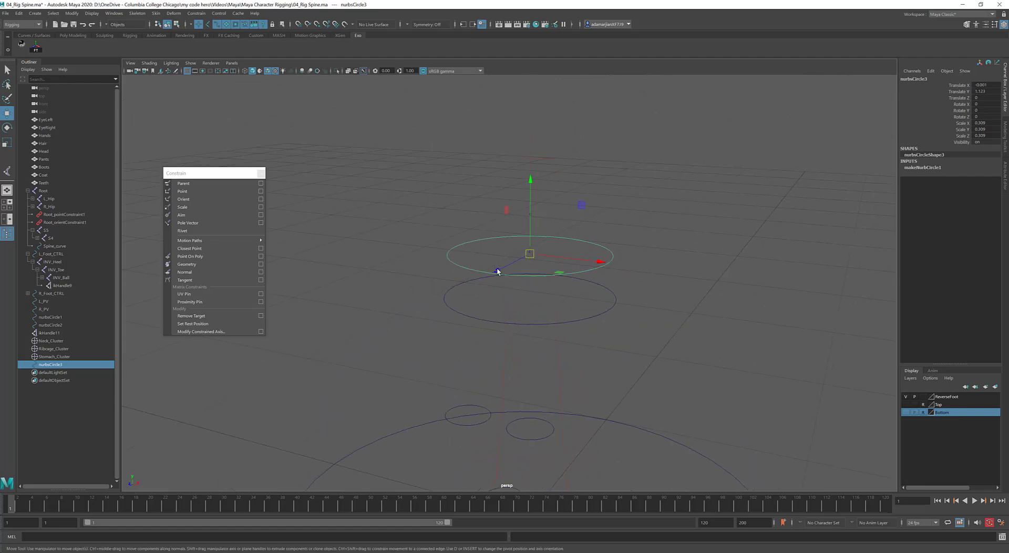
{"action": "right_click_drag", "start_coordinate": [498, 271], "coordinate": [624, 273], "text": "alt"}
{"action": "left_click_drag", "start_coordinate": [689, 333], "coordinate": [699, 331], "text": "alt"}
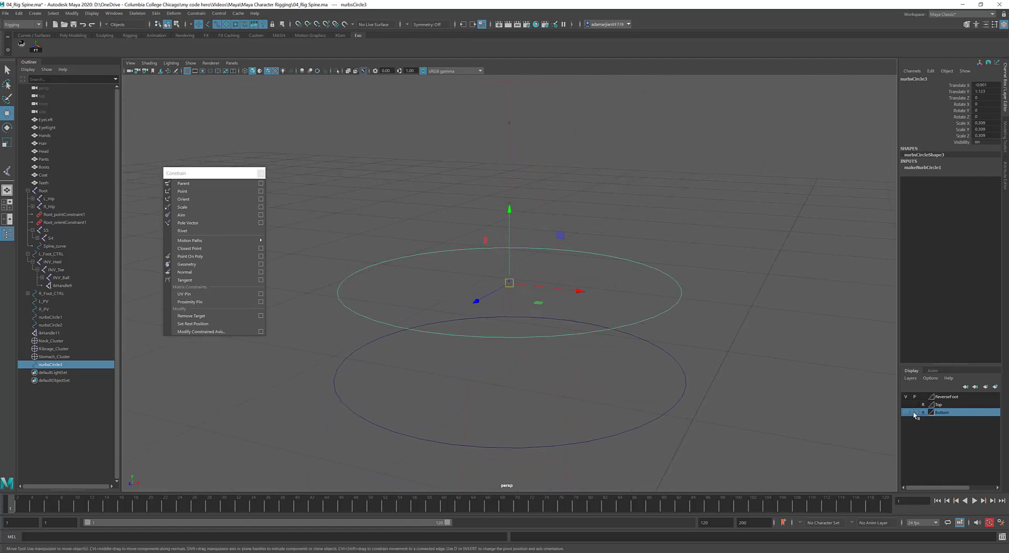
{"action": "left_click", "coordinate": [905, 404]}
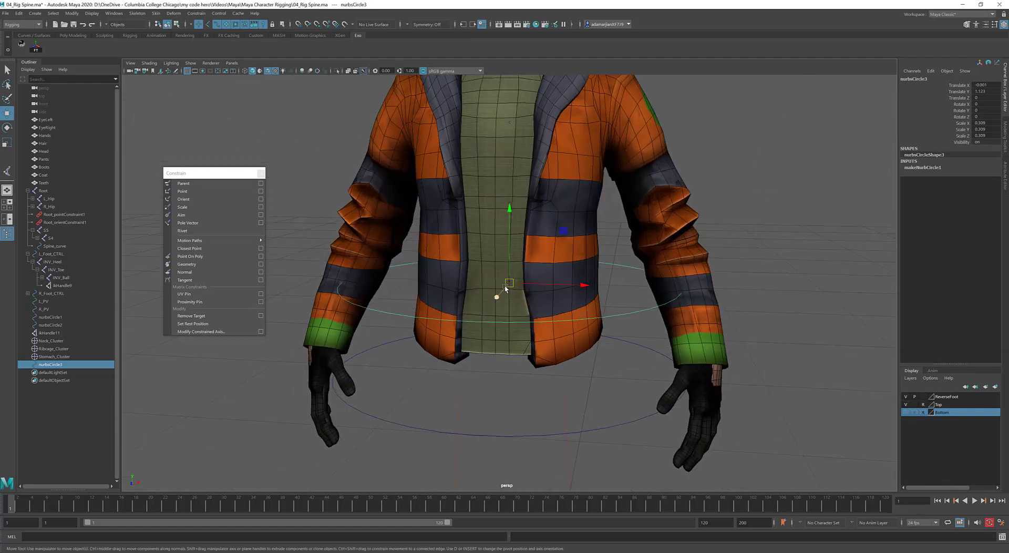
{"action": "key", "text": "r"}
{"action": "left_click_drag", "start_coordinate": [508, 283], "coordinate": [438, 289]}
{"action": "scroll", "coordinate": [552, 263], "scroll_direction": "down", "scroll_amount": 5}
{"action": "left_click_drag", "start_coordinate": [579, 242], "coordinate": [512, 300], "text": "alt"}
{"action": "scroll", "coordinate": [526, 276], "scroll_direction": "up", "scroll_amount": 3}
{"action": "left_click", "coordinate": [906, 405]}
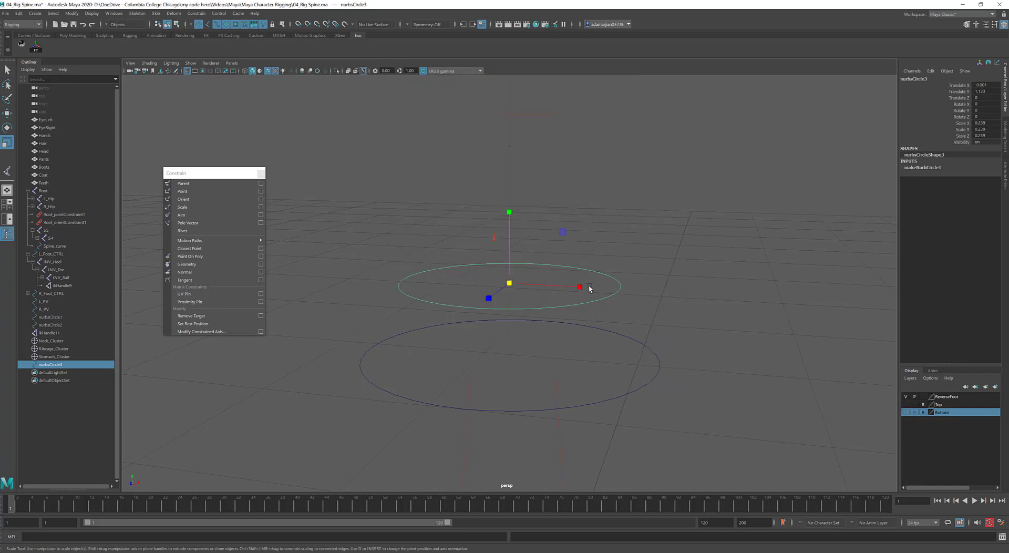
Duplicate the stomach circle twice upward along the Y axis for the ribcage and neck controls
{"action": "left_click_drag", "start_coordinate": [589, 288], "coordinate": [580, 306], "text": "alt"}
{"action": "key", "text": "w"}
{"action": "scroll", "coordinate": [525, 243], "scroll_direction": "up", "scroll_amount": 2}
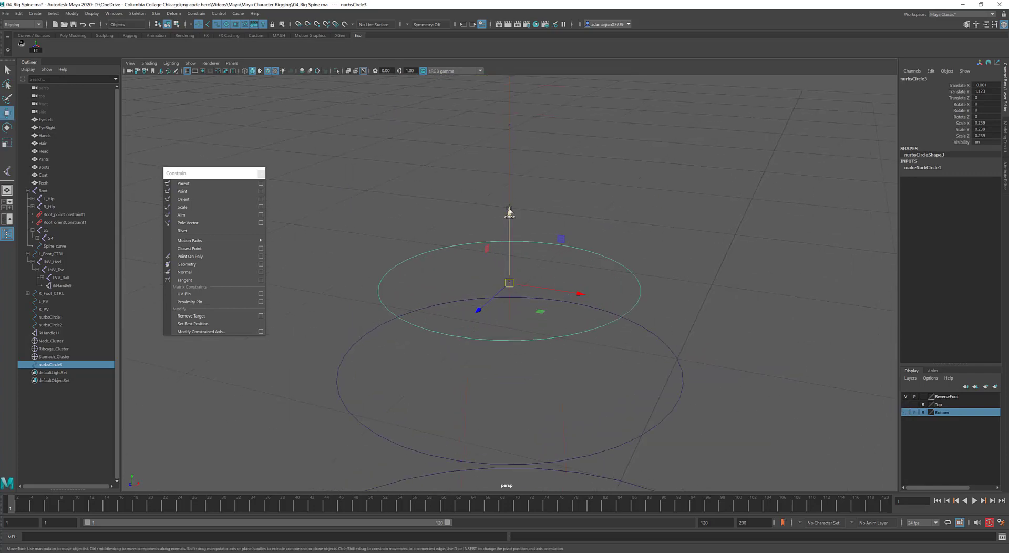
{"action": "left_click_drag", "start_coordinate": [514, 209], "coordinate": [531, 57], "text": "shift"}
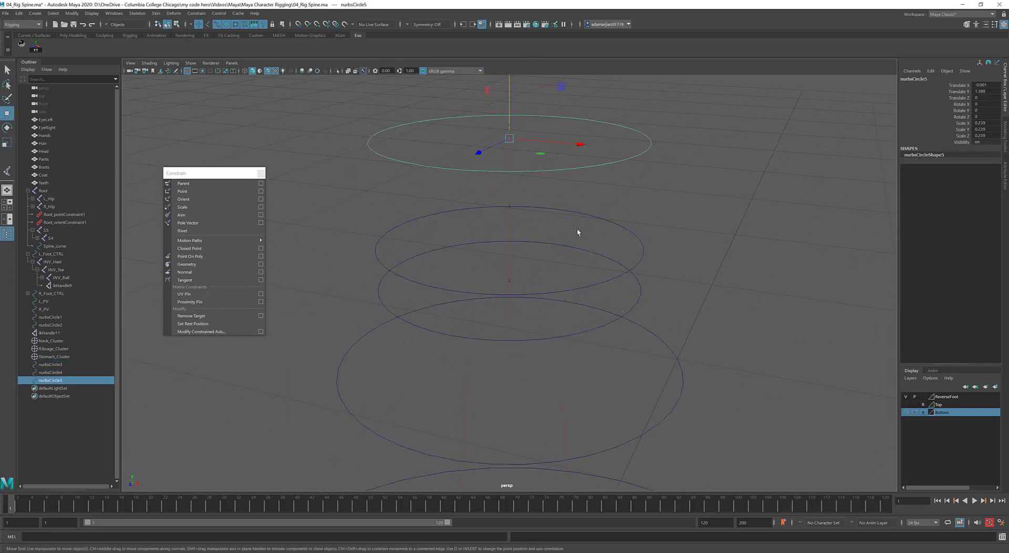
Snap the middle circle onto the ribcage cluster and the upper circle onto the neck cluster
{"action": "left_click", "coordinate": [604, 219]}
{"action": "left_click_drag", "start_coordinate": [515, 243], "coordinate": [514, 207]}
{"action": "left_click", "coordinate": [595, 162], "text": "shift"}
{"action": "left_click", "coordinate": [551, 169]}
{"action": "key", "text": "v"}
{"action": "left_click_drag", "start_coordinate": [511, 137], "coordinate": [509, 126]}
Select all three spine control circles together
{"action": "left_click", "coordinate": [645, 221], "text": "shift"}
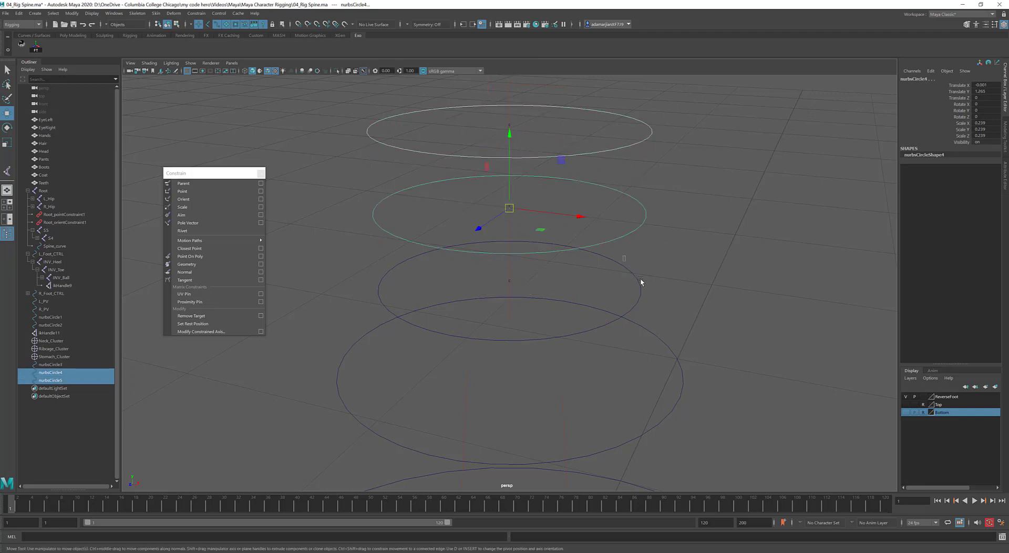
{"action": "left_click", "coordinate": [641, 286], "text": "shift"}
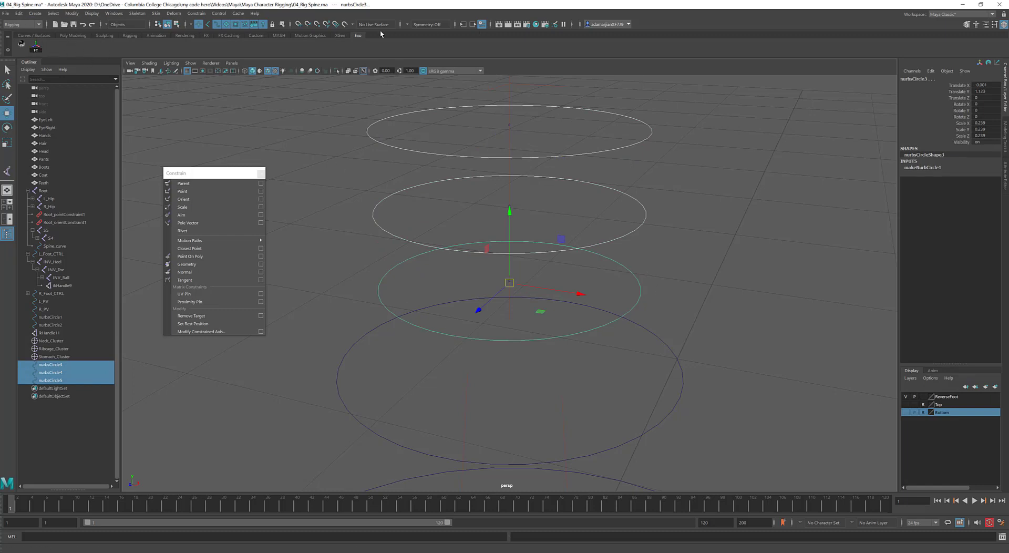
Add a Freeze Transformations shortcut to the custom shelf and delete that duplicate shortcut again
{"action": "left_click", "coordinate": [75, 13]}
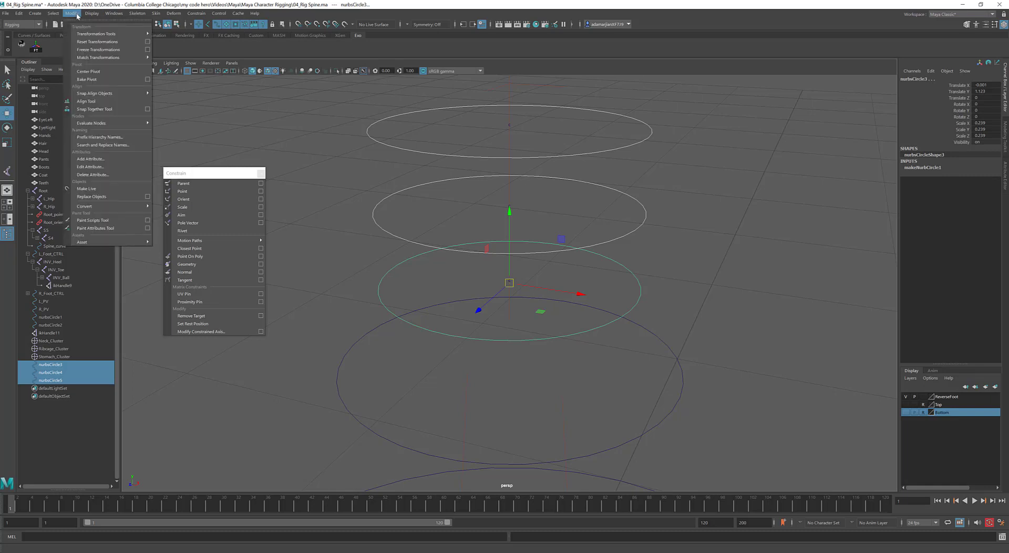
{"action": "left_click", "coordinate": [100, 50], "text": "ctrl+shift"}
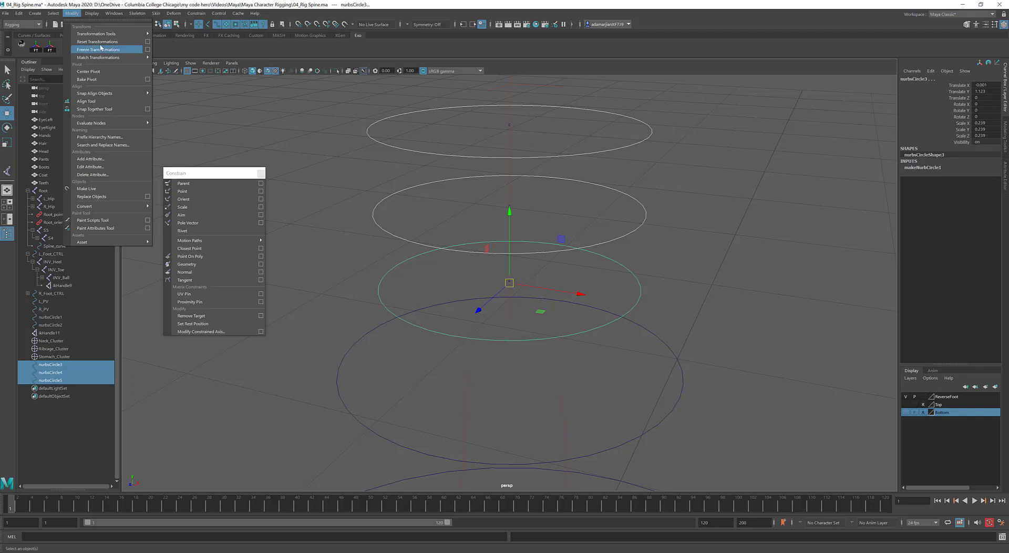
{"action": "right_click", "coordinate": [49, 48]}
{"action": "left_click", "coordinate": [70, 71]}
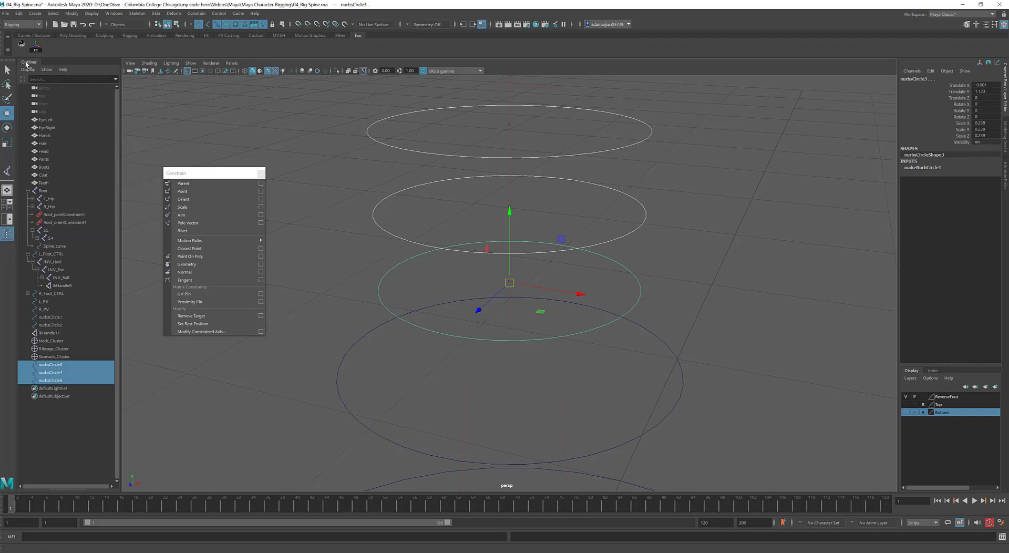
{"action": "left_click", "coordinate": [7, 49]}
{"action": "left_click", "coordinate": [7, 44]}
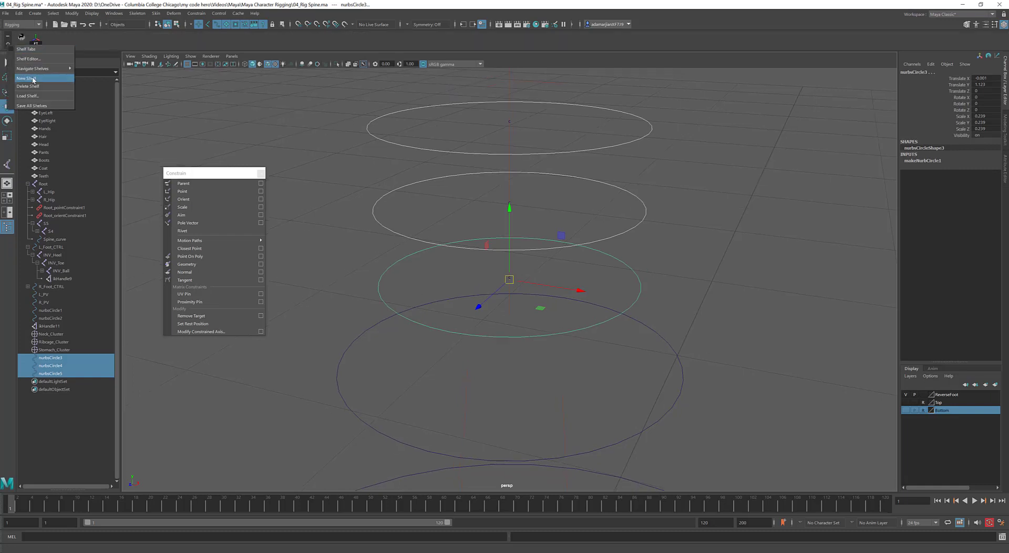
{"action": "left_click", "coordinate": [23, 49]}
{"action": "left_click", "coordinate": [7, 49]}
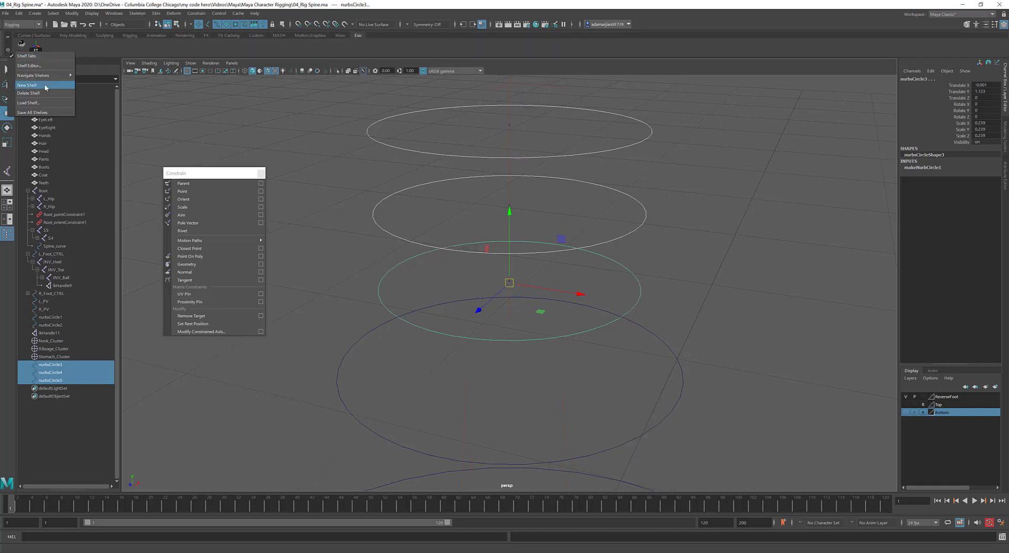
{"action": "left_click", "coordinate": [50, 87]}
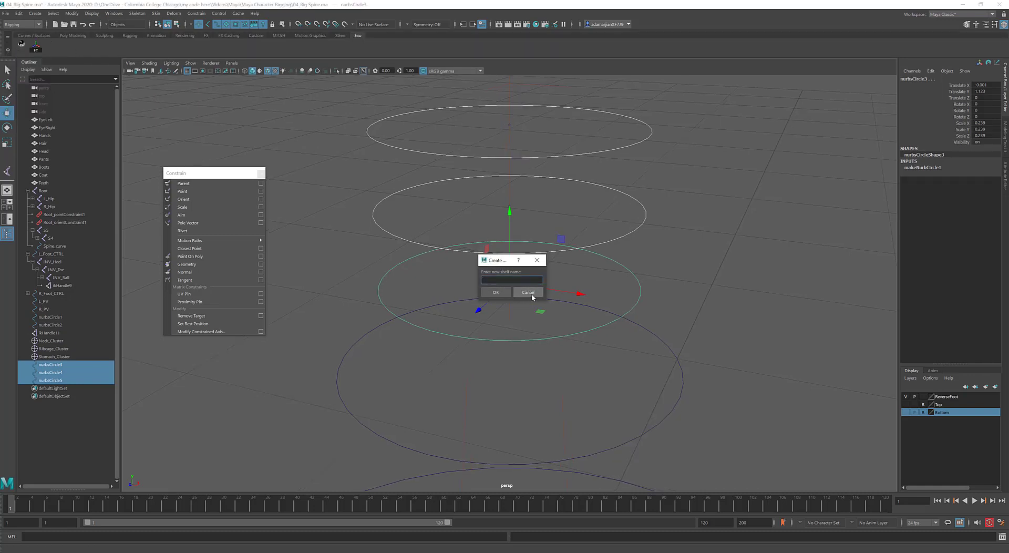
{"action": "left_click", "coordinate": [528, 294]}
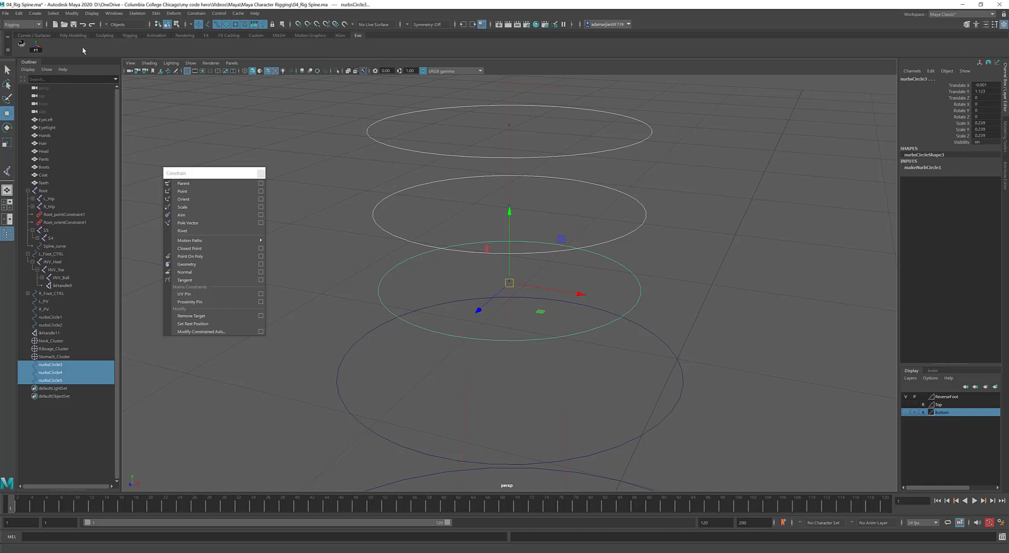
Save all shelves so the custom shelf keeps its shortcuts
{"action": "left_click", "coordinate": [9, 50]}
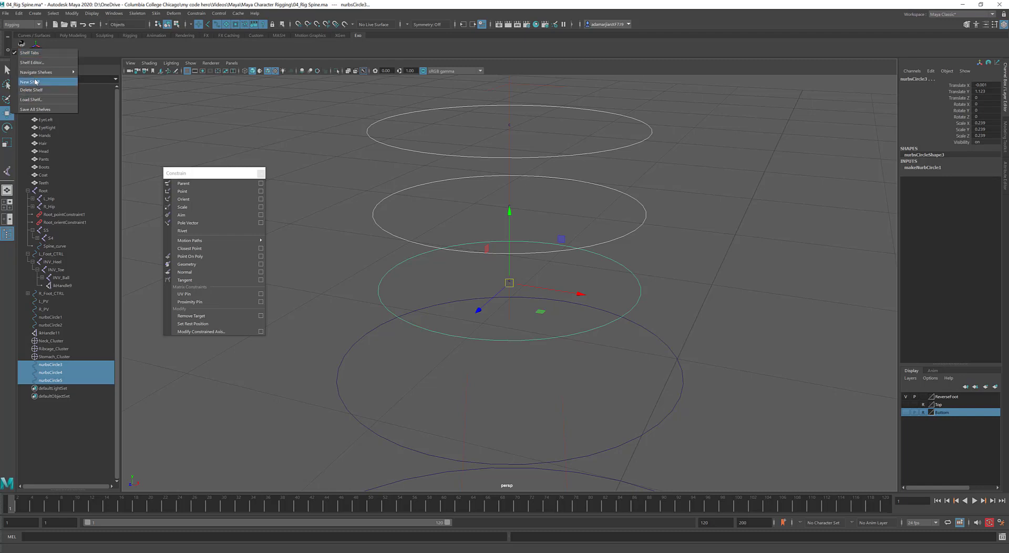
{"action": "left_click", "coordinate": [42, 109]}
Rename the lowest of the three spine control circles, at the stomach cluster, as Lowerback_CTRL
{"action": "left_click_drag", "start_coordinate": [636, 216], "coordinate": [652, 242], "text": "alt"}
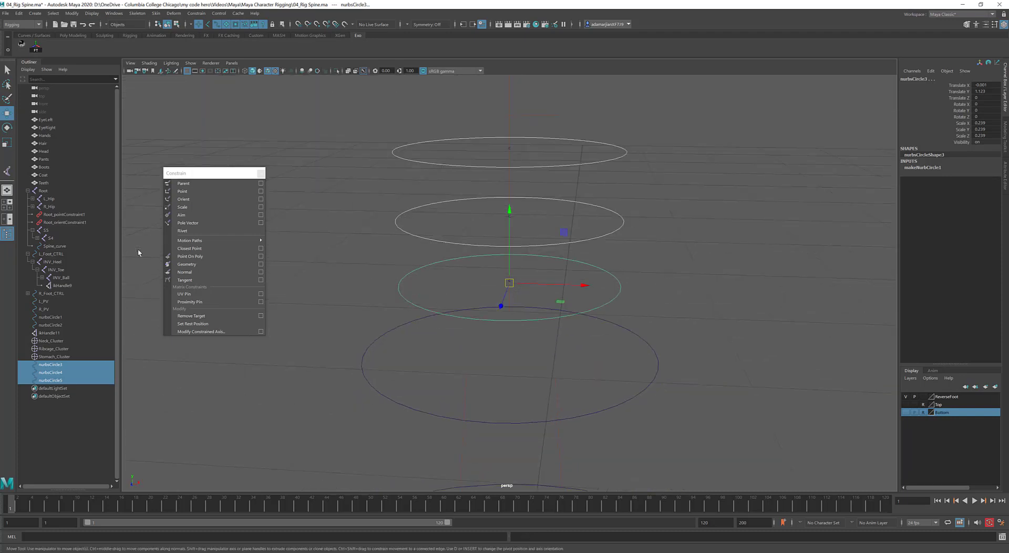
{"action": "scroll", "coordinate": [484, 284], "scroll_direction": "up", "scroll_amount": 5}
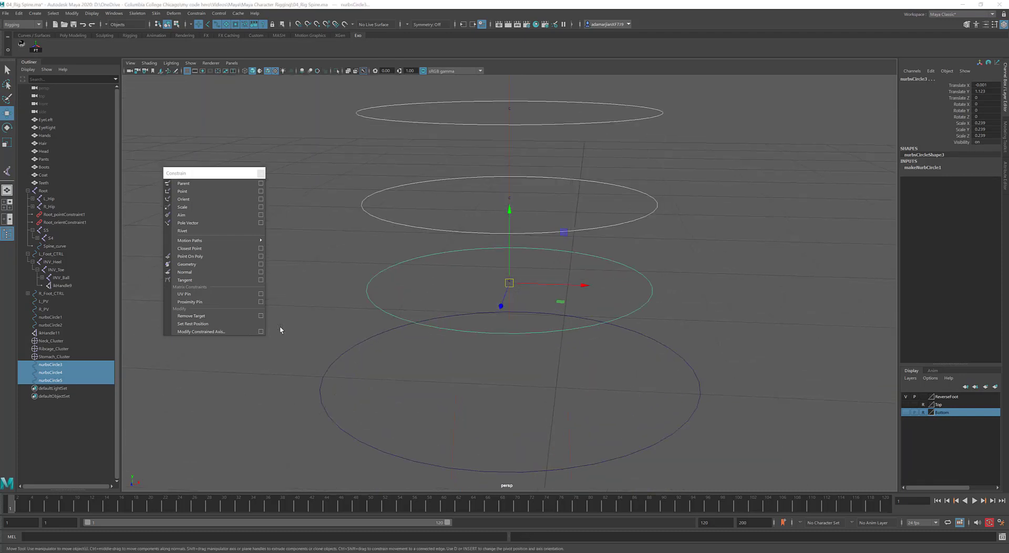
{"action": "left_click_drag", "start_coordinate": [657, 275], "coordinate": [698, 307]}
{"action": "scroll", "coordinate": [534, 339], "scroll_direction": "down", "scroll_amount": 3}
{"action": "left_click_drag", "start_coordinate": [534, 338], "coordinate": [527, 348], "text": "alt"}
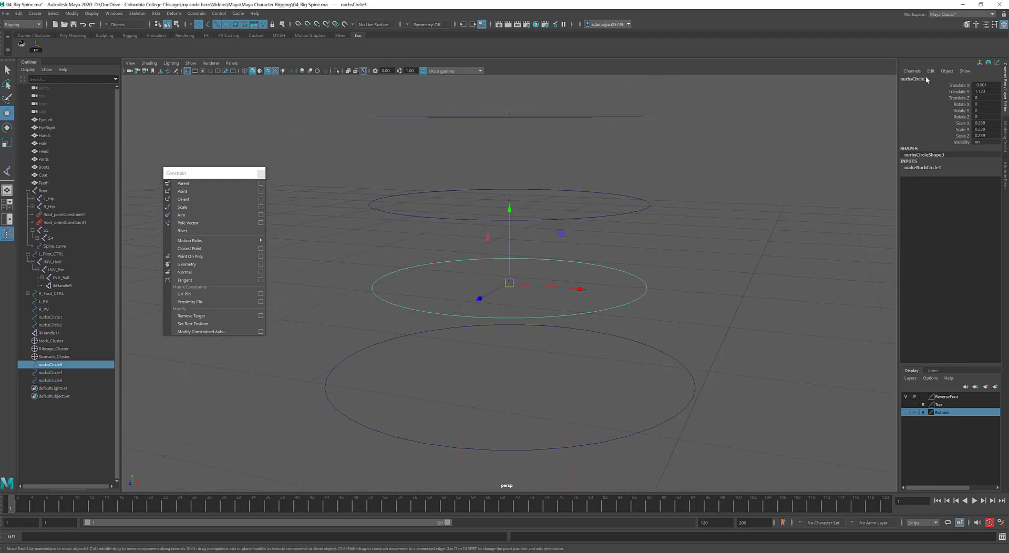
{"action": "left_click", "coordinate": [925, 78]}
{"action": "type", "text": "Lowerback_CTRL"}
{"action": "key", "text": "Return"}
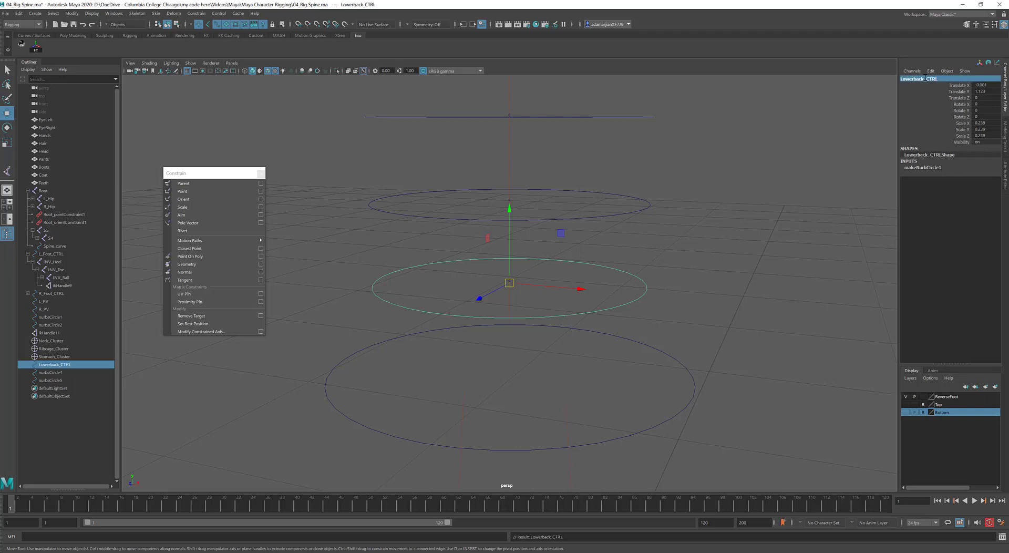
Rename the spine control circle at the ribcage cluster as Middleback_CTRL
{"action": "left_click", "coordinate": [645, 209]}
{"action": "left_click", "coordinate": [916, 79]}
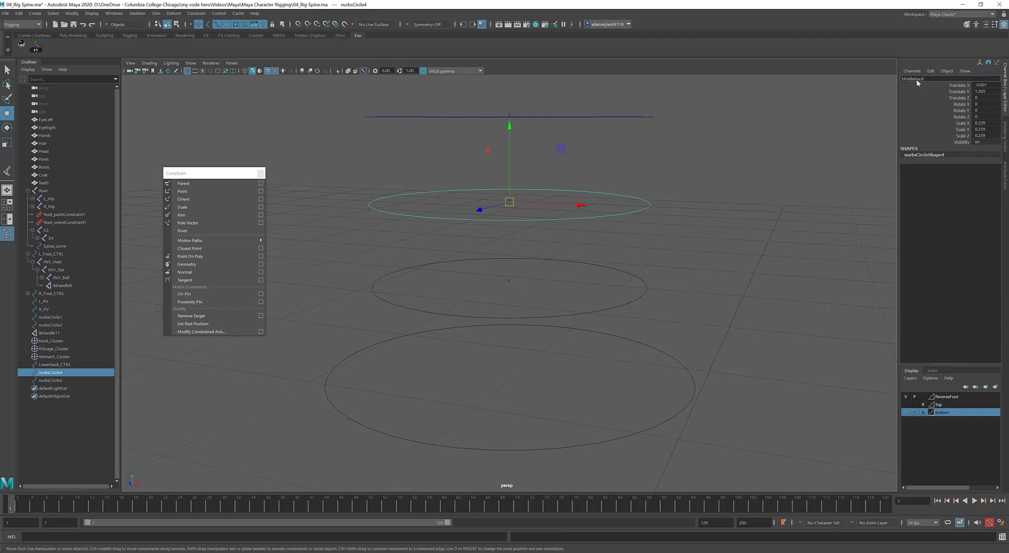
{"action": "type", "text": "Middleback_CTRL"}
{"action": "key", "text": "Return"}
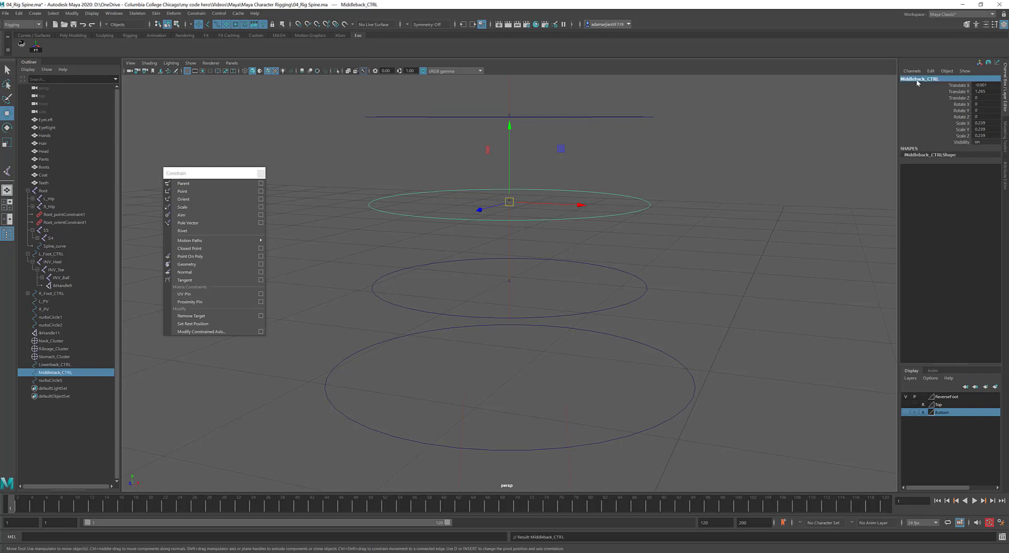
Rename the spine control circle at the neck cluster as Upperback_CTRL
{"action": "left_click_drag", "start_coordinate": [676, 157], "coordinate": [631, 100]}
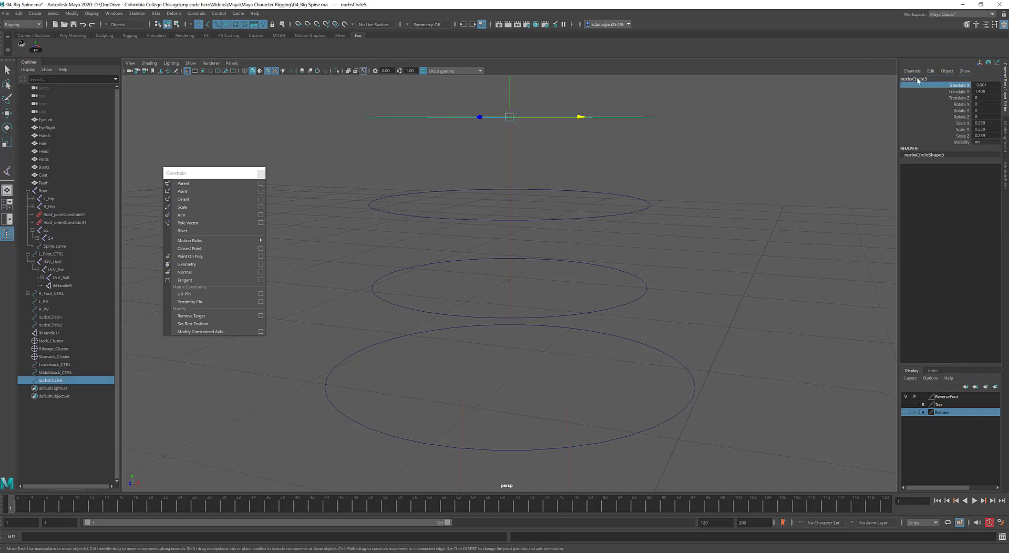
{"action": "left_click", "coordinate": [917, 79]}
{"action": "type", "text": "ul"}
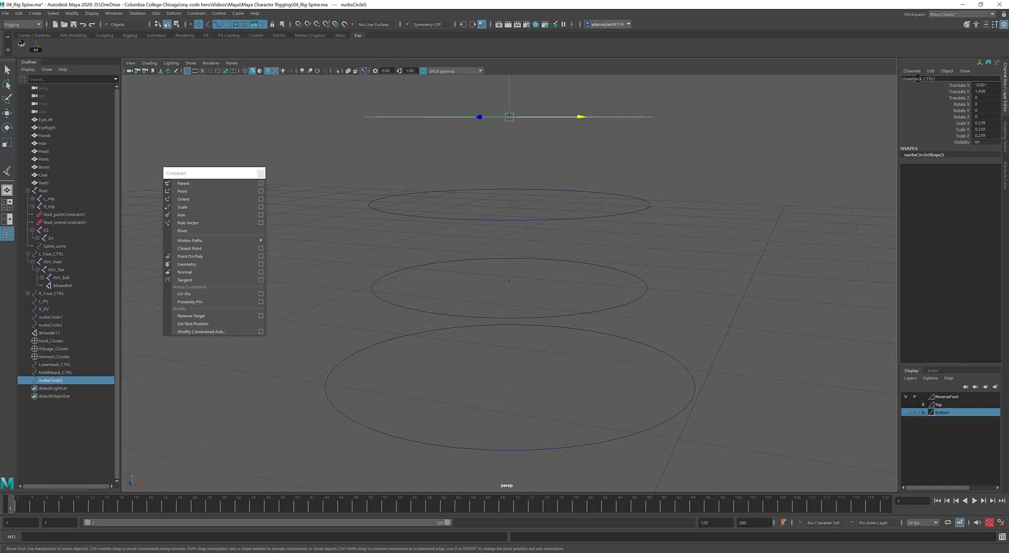
{"action": "type", "text": "perback_CTRL"}
{"action": "key", "text": "Return"}
Try to parent the neck cluster to the Upperback_CTRL circle from a viewport selection, and undo the parenting
{"action": "left_click_drag", "start_coordinate": [566, 155], "coordinate": [534, 113], "text": "alt"}
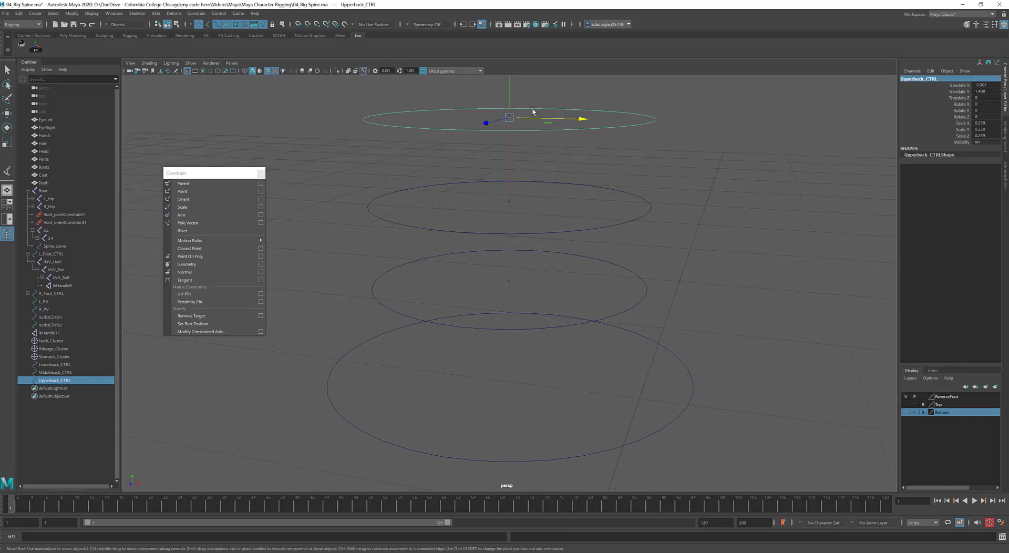
{"action": "left_click", "coordinate": [534, 107]}
{"action": "left_click", "coordinate": [509, 114]}
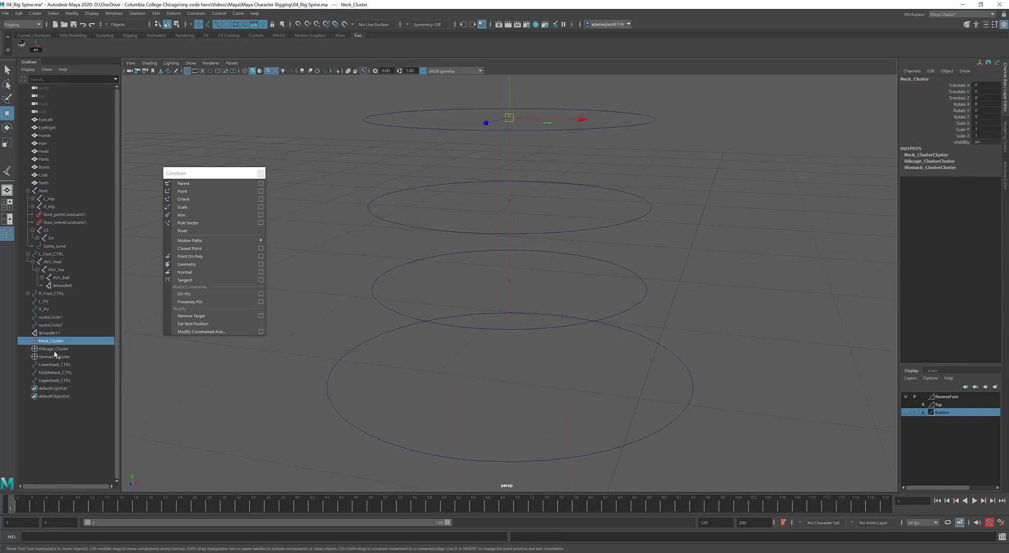
{"action": "left_click", "coordinate": [640, 116], "text": "shift"}
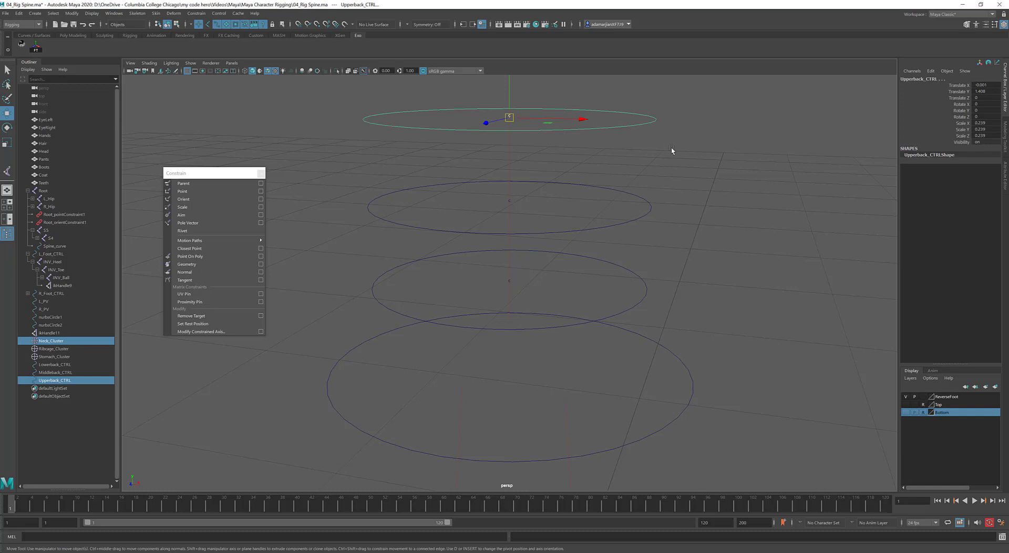
{"action": "key", "text": "p"}
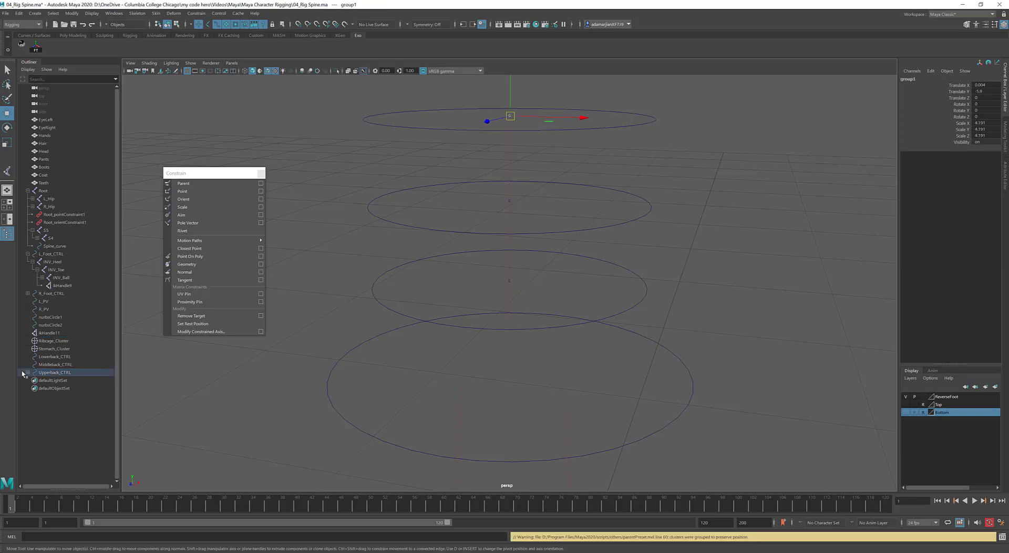
{"action": "key", "text": "ctrl+z"}
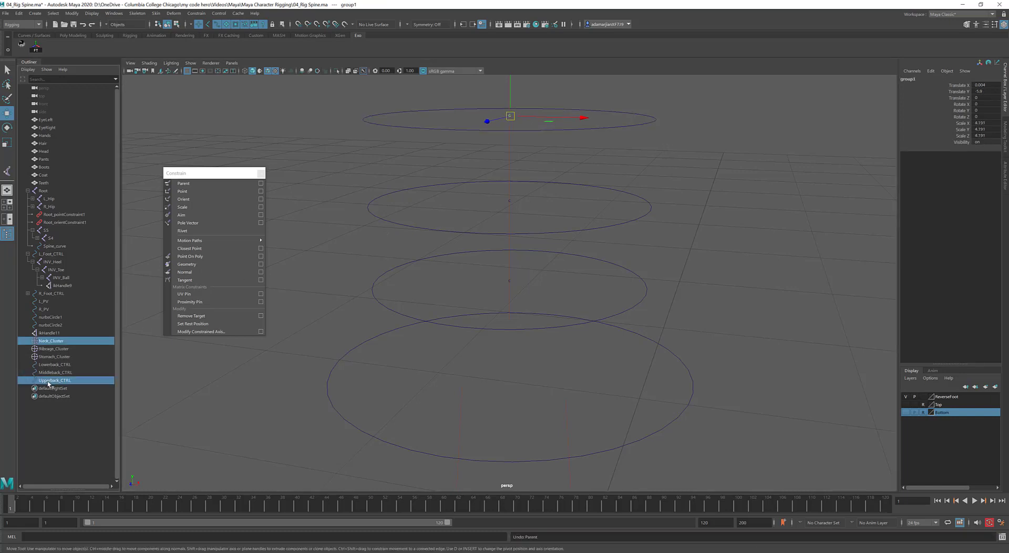
{"action": "key", "text": "ctrl+z"}
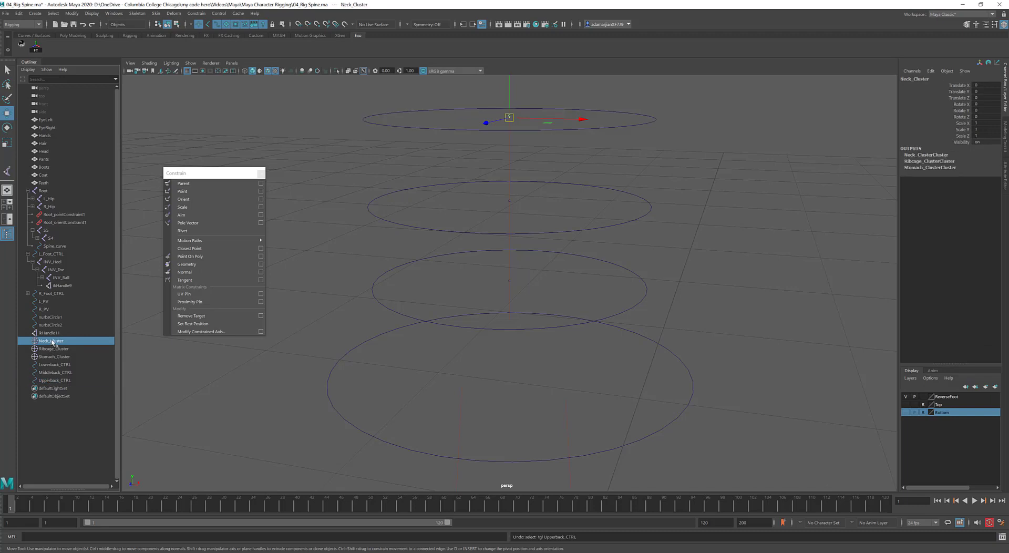
Parent Neck_Cluster under Upperback_CTRL and test the link by moving the control along X, undoing the move
{"action": "left_click", "coordinate": [68, 380], "text": "shift"}
{"action": "key", "text": "p"}
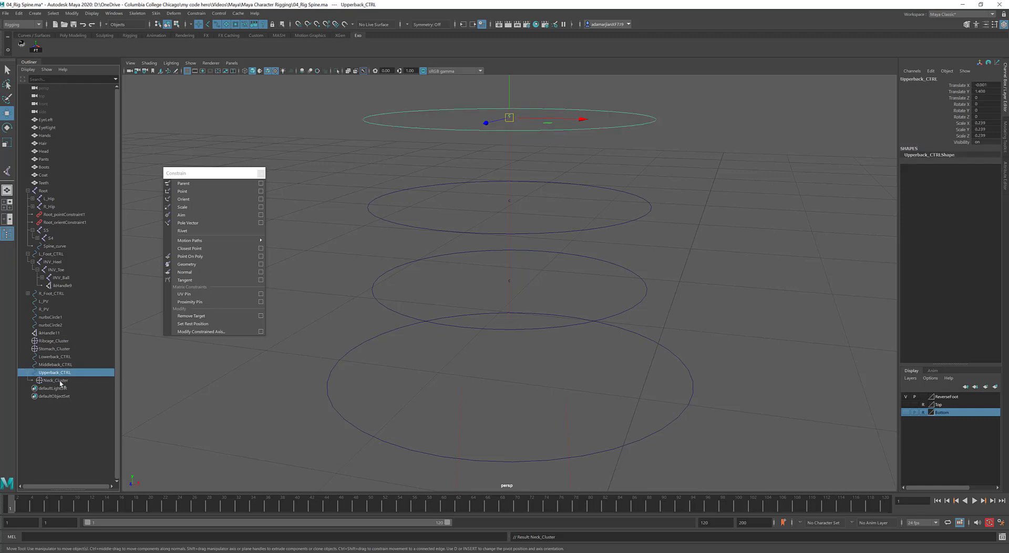
{"action": "left_click", "coordinate": [631, 126]}
{"action": "left_click_drag", "start_coordinate": [585, 119], "coordinate": [620, 138]}
{"action": "key", "text": "ctrl+z"}
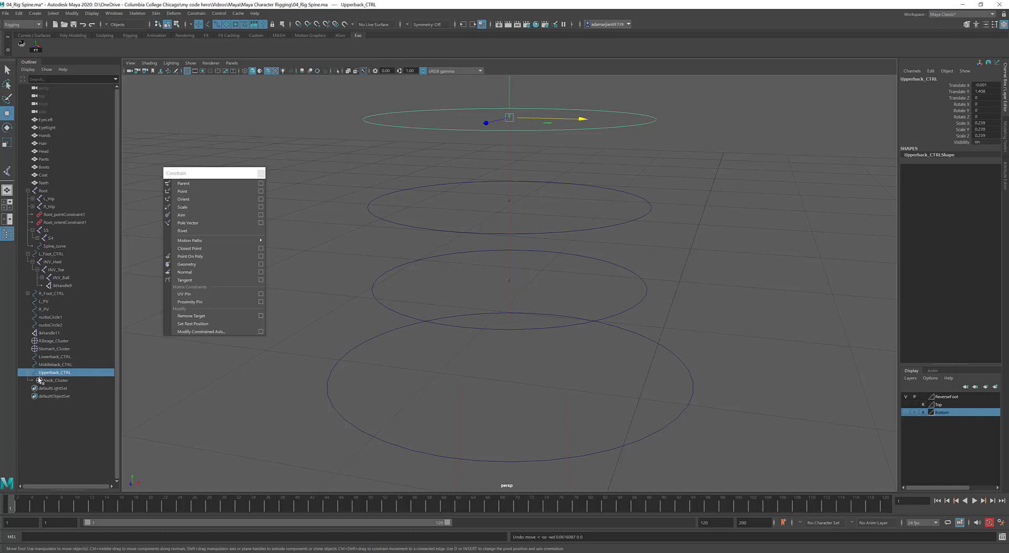
Try parenting Stomach_Cluster under Middleback_CTRL and undo it
{"action": "left_click_drag", "start_coordinate": [68, 348], "coordinate": [74, 365]}
{"action": "left_click", "coordinate": [64, 341]}
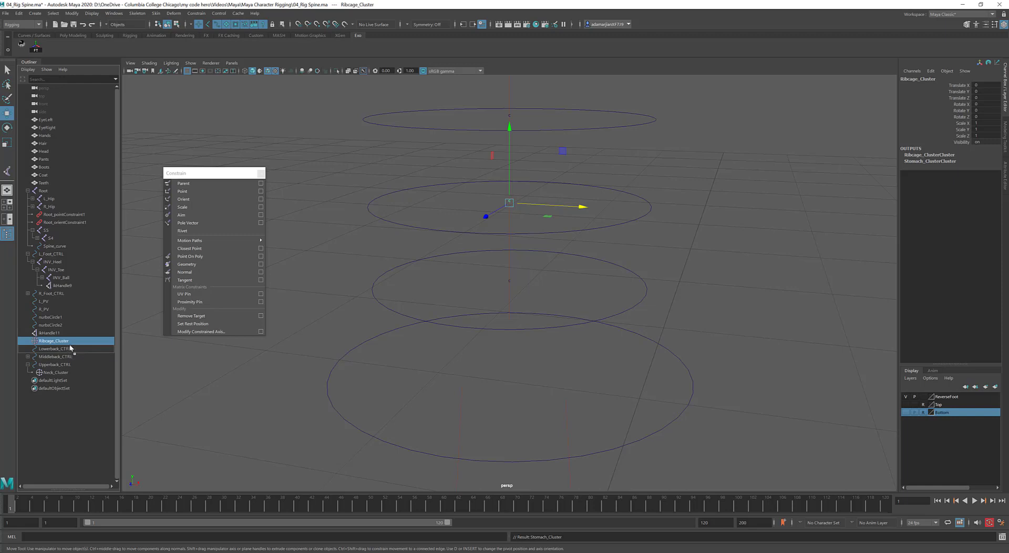
{"action": "key", "text": "ctrl+z"}
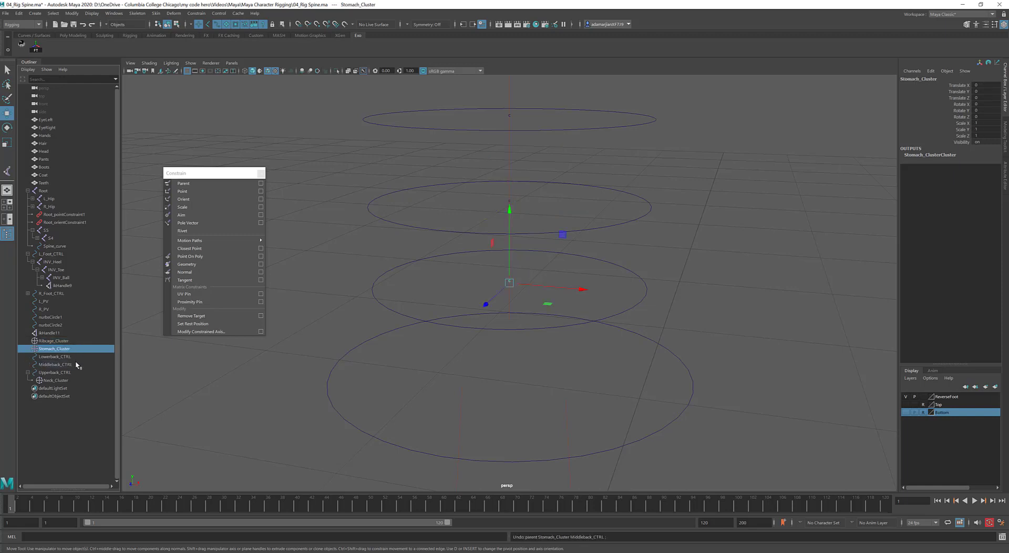
Examine the clusters and back controls one by one to match each cluster with its circle
{"action": "left_click", "coordinate": [62, 341]}
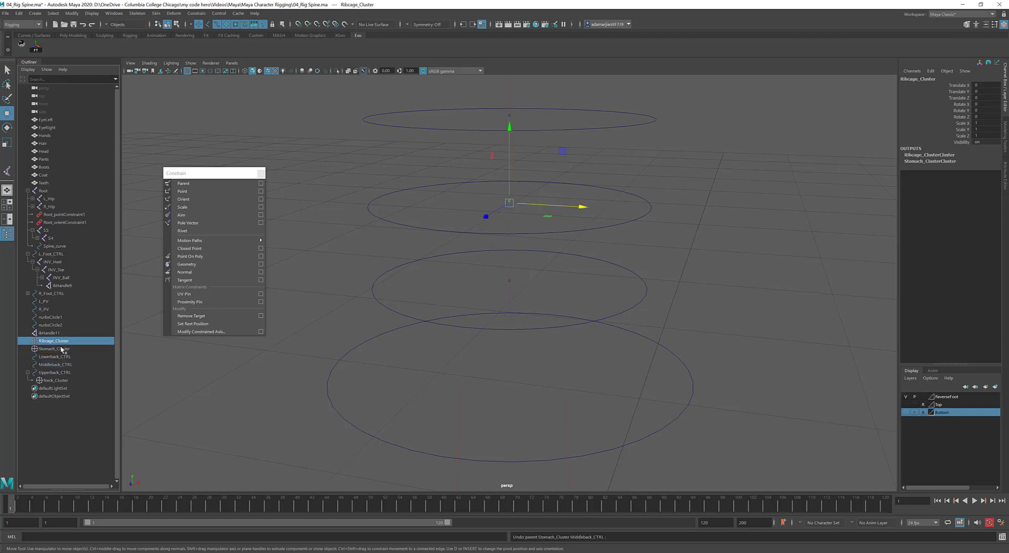
{"action": "left_click", "coordinate": [61, 348]}
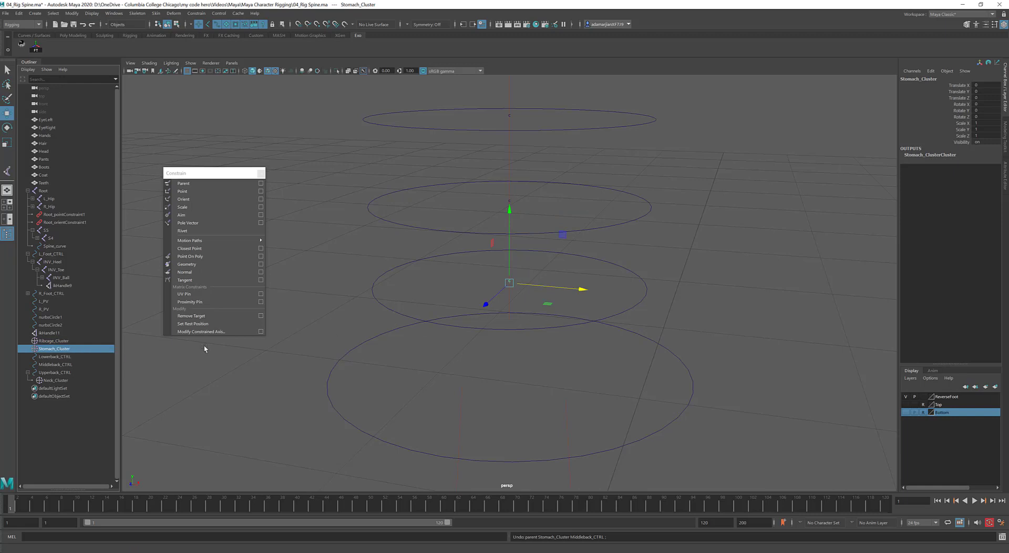
{"action": "left_click", "coordinate": [46, 373]}
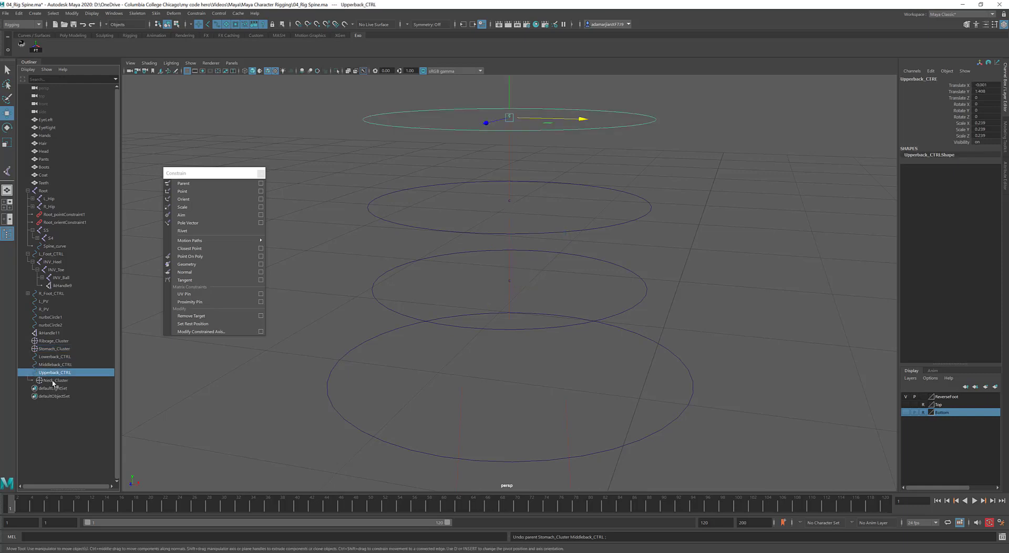
{"action": "left_click", "coordinate": [53, 380]}
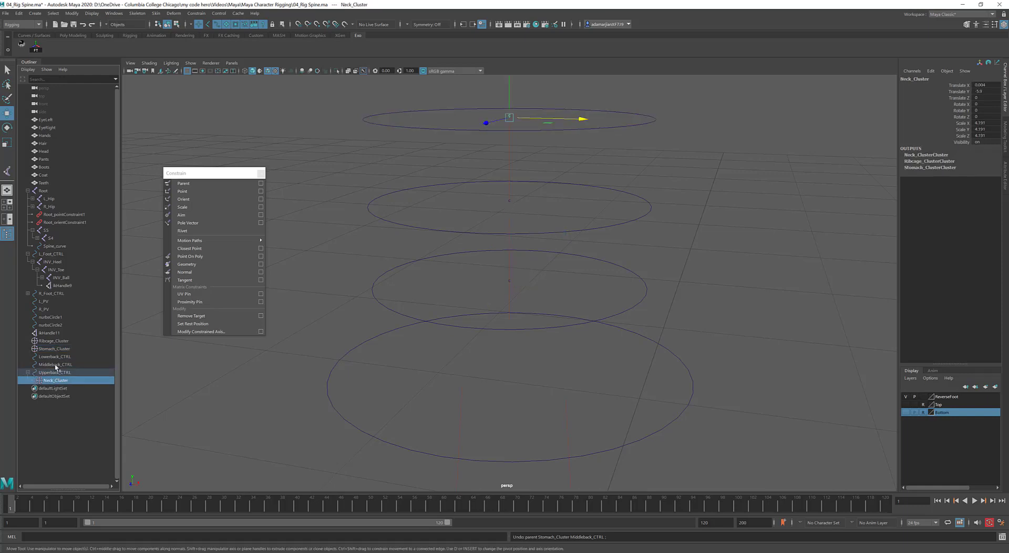
{"action": "left_click", "coordinate": [57, 350]}
{"action": "left_click", "coordinate": [61, 365]}
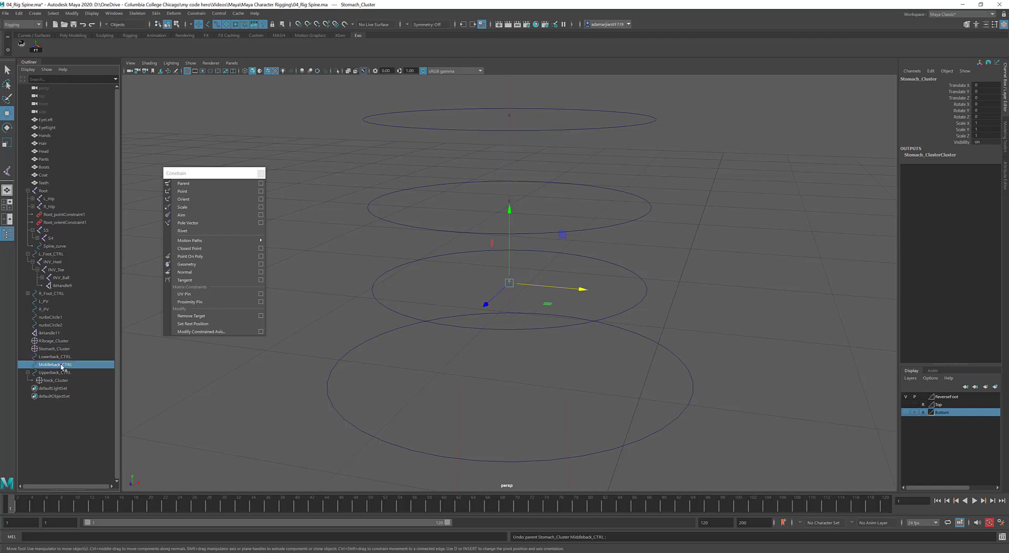
{"action": "left_click", "coordinate": [58, 350]}
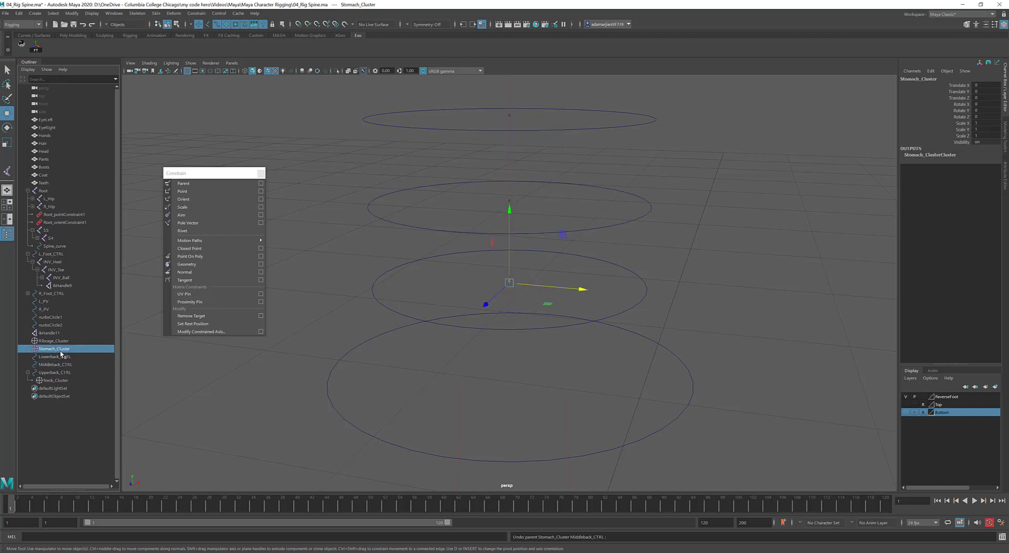
{"action": "left_click", "coordinate": [61, 356]}
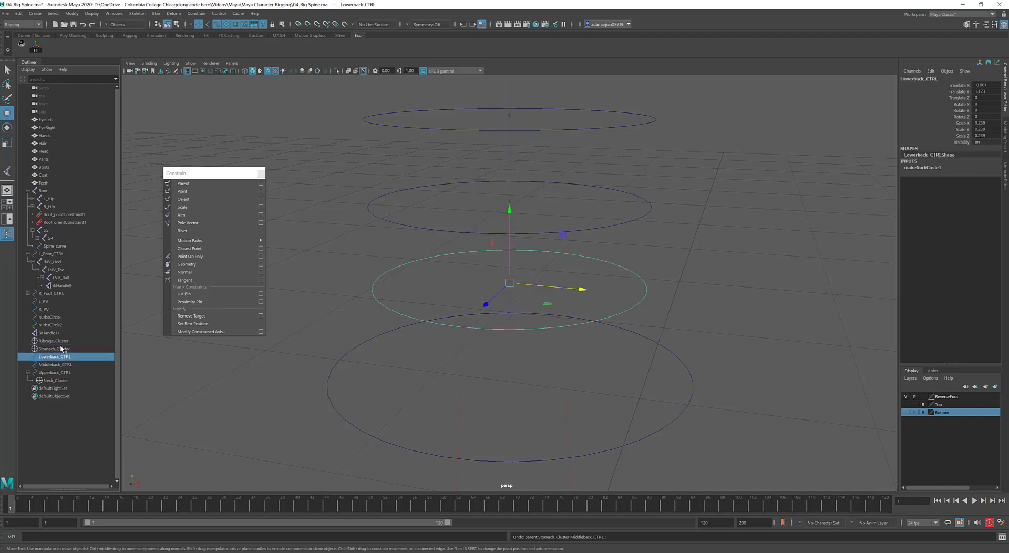
{"action": "left_click", "coordinate": [63, 365]}
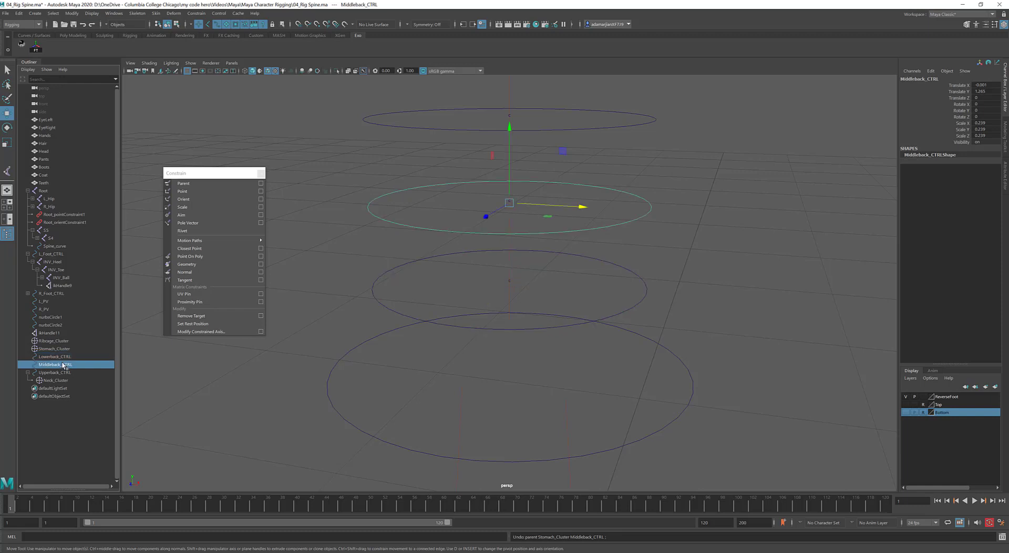
{"action": "left_click", "coordinate": [63, 356]}
Parent Stomach_Cluster under Lowerback_CTRL and Ribcage_Cluster under Middleback_CTRL
{"action": "left_click", "coordinate": [63, 349]}
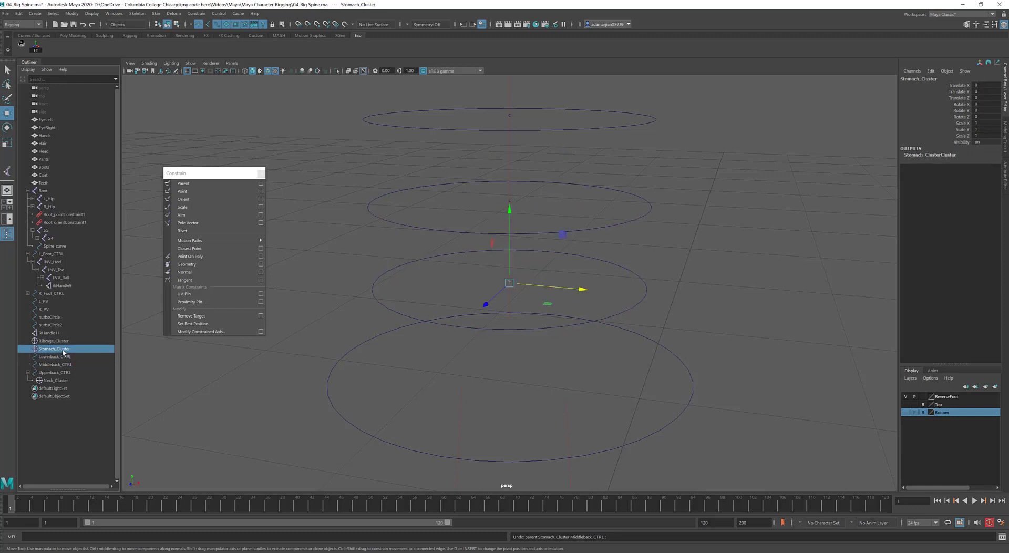
{"action": "middle_click_drag", "start_coordinate": [63, 351], "coordinate": [62, 356]}
{"action": "left_click", "coordinate": [63, 342]}
Select the Middleback_CTRL circle and make the Top display layer visible
{"action": "left_click", "coordinate": [635, 203]}
{"action": "left_click_drag", "start_coordinate": [615, 224], "coordinate": [575, 260], "text": "alt"}
{"action": "left_click", "coordinate": [908, 405]}
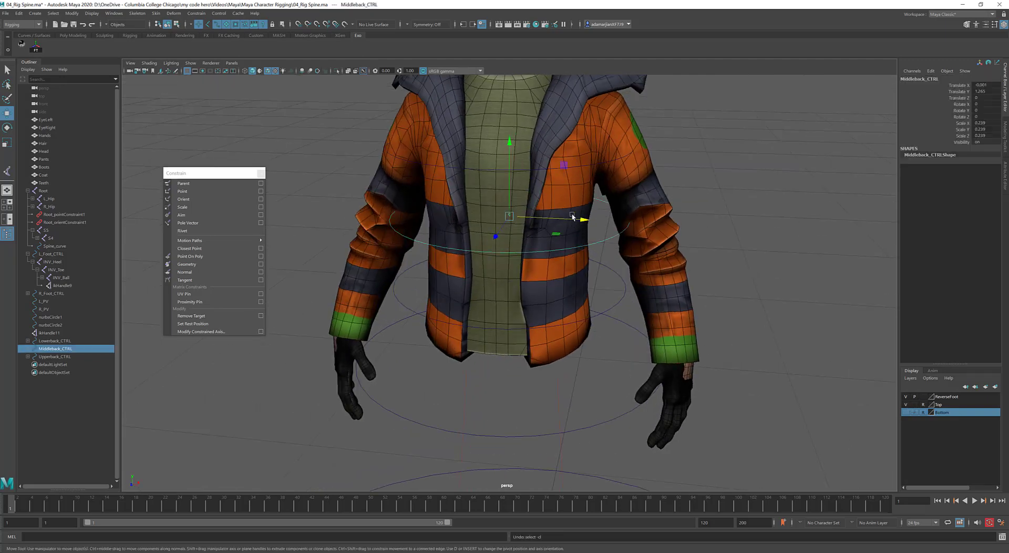
Test the torso deformation by moving Middleback_CTRL and Lowerback_CTRL sideways along X, undoing each move
{"action": "left_click_drag", "start_coordinate": [589, 220], "coordinate": [616, 222]}
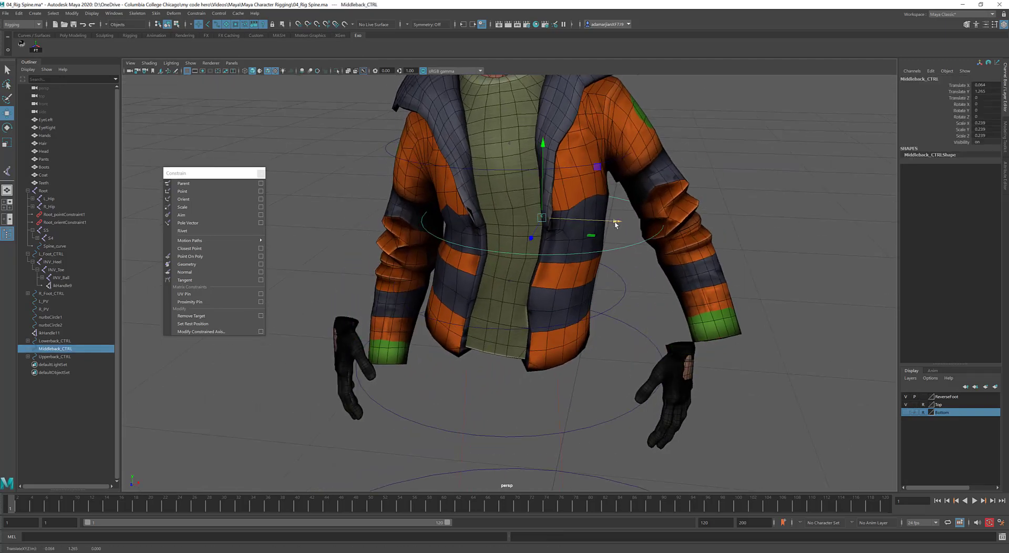
{"action": "scroll", "coordinate": [616, 225], "scroll_direction": "down", "scroll_amount": 2}
{"action": "key", "text": "ctrl+z"}
{"action": "mouse_move", "coordinate": [592, 284]}
{"action": "left_mouse_down"}
{"action": "mouse_move", "coordinate": [604, 307]}
{"action": "mouse_move", "coordinate": [604, 289]}
{"action": "mouse_move", "coordinate": [577, 288]}
{"action": "left_mouse_up"}
{"action": "key", "text": "ctrl+z"}
Parent the Middleback_CTRL circle under Lowerback_CTRL
{"action": "left_click_drag", "start_coordinate": [582, 251], "coordinate": [585, 224], "text": "alt"}
{"action": "left_click", "coordinate": [595, 228], "text": "shift"}
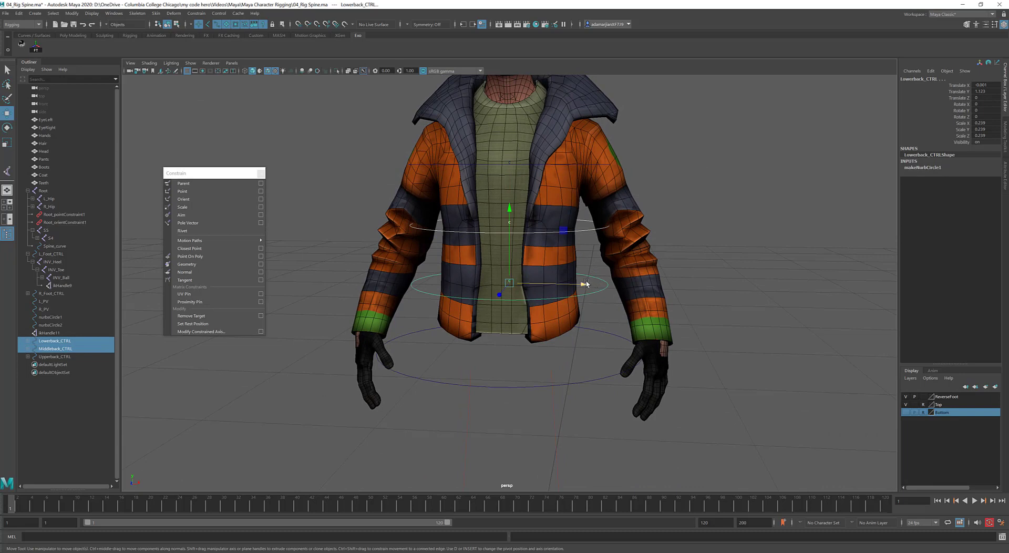
{"action": "key", "text": "p"}
Test the new hierarchy by rotating Lowerback_CTRL around X and moving it along X, undoing each change
{"action": "left_click", "coordinate": [605, 304]}
{"action": "key", "text": "r"}
{"action": "key", "text": "e"}
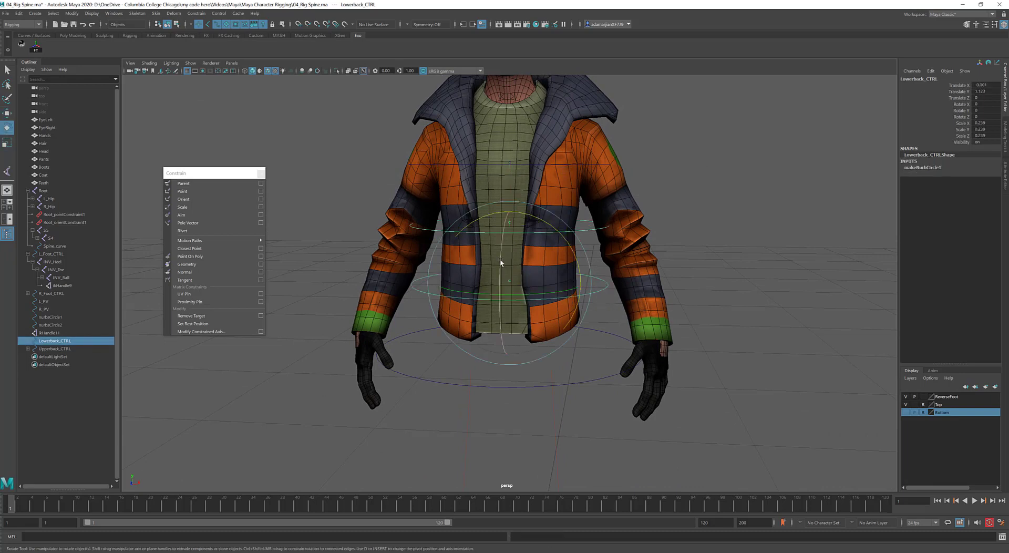
{"action": "left_click_drag", "start_coordinate": [500, 263], "coordinate": [511, 242]}
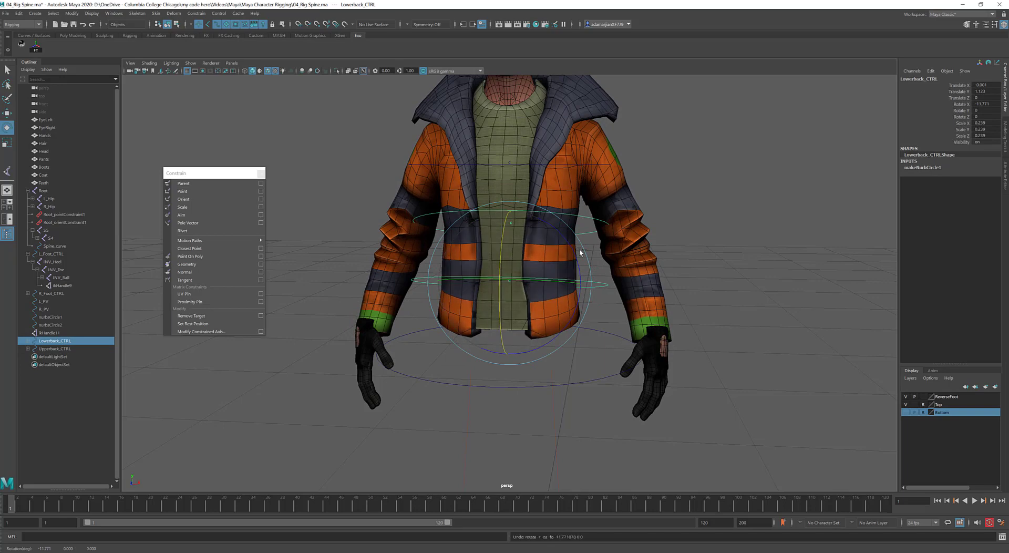
{"action": "left_click", "coordinate": [587, 226]}
{"action": "left_click_drag", "start_coordinate": [587, 226], "coordinate": [597, 287]}
{"action": "left_click", "coordinate": [603, 295]}
{"action": "key", "text": "w"}
{"action": "key", "text": "ctrl+z"}
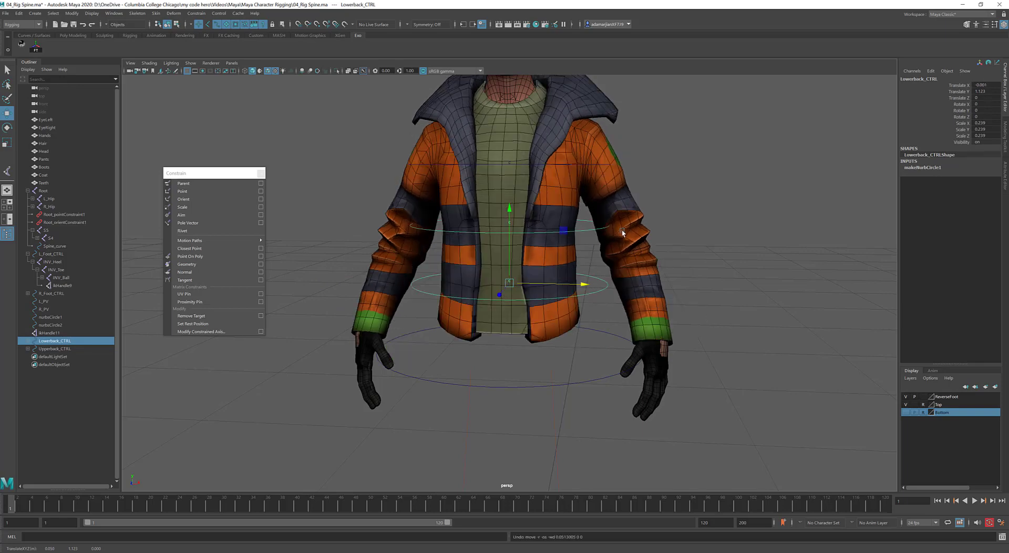
{"action": "left_click_drag", "start_coordinate": [623, 233], "coordinate": [524, 257], "text": "alt"}
{"action": "left_click", "coordinate": [431, 244]}
{"action": "key", "text": "ctrl+z"}
Parent the Upperback_CTRL circle under Middleback_CTRL
{"action": "left_click", "coordinate": [595, 167]}
{"action": "left_click_drag", "start_coordinate": [595, 167], "coordinate": [586, 235]}
{"action": "key", "text": "ctrl+z"}
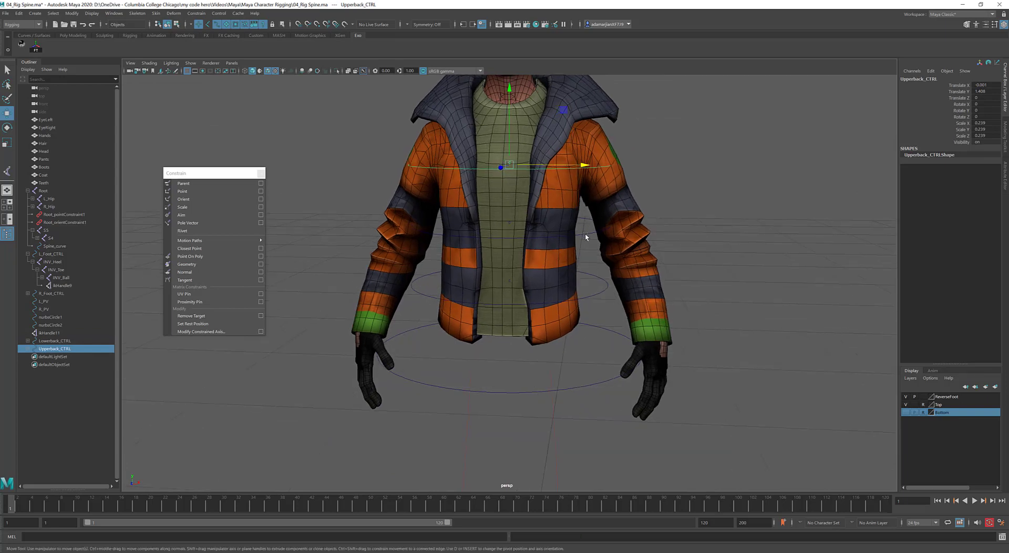
{"action": "left_click", "coordinate": [586, 237]}
{"action": "key", "text": "p"}
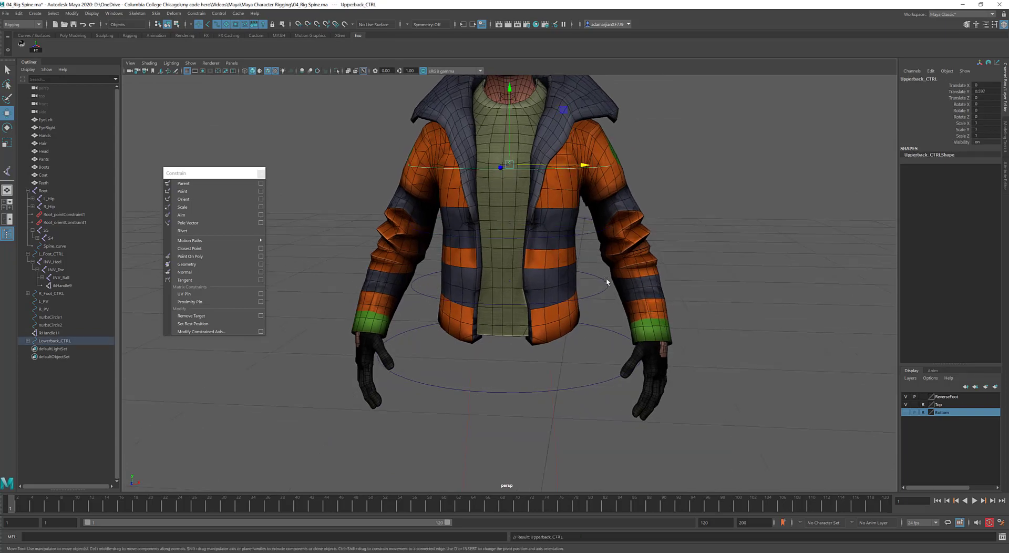
Bend the torso sideways by rotating Lowerback_CTRL and Middleback_CTRL in the same direction
{"action": "left_click", "coordinate": [605, 285]}
{"action": "key", "text": "r"}
{"action": "key", "text": "e"}
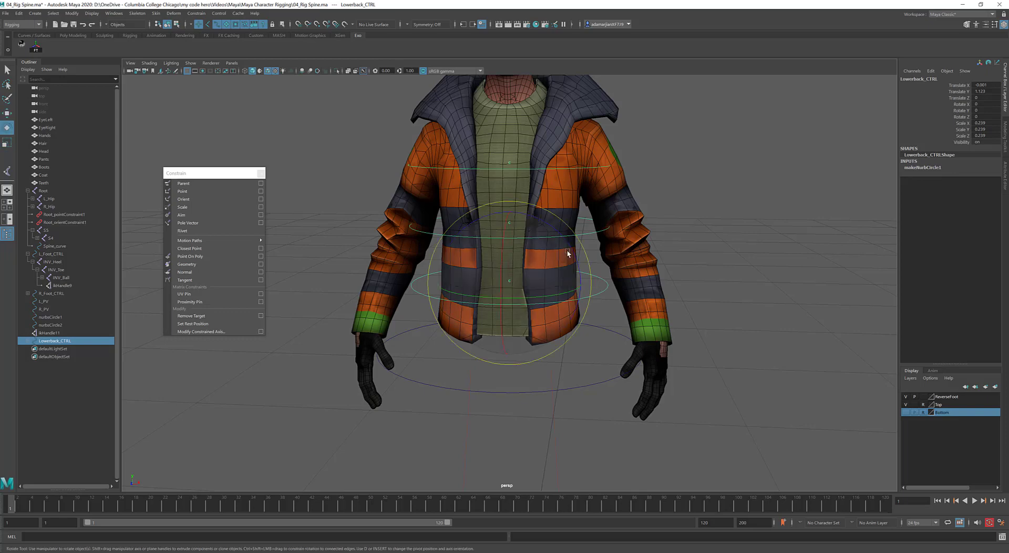
{"action": "left_click_drag", "start_coordinate": [566, 249], "coordinate": [575, 253]}
{"action": "left_click", "coordinate": [605, 246]}
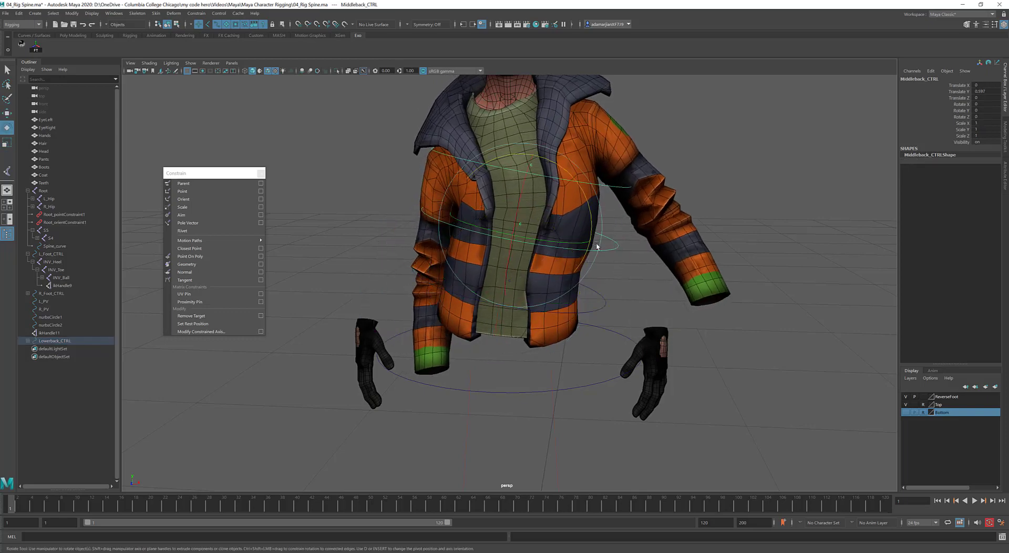
{"action": "left_click_drag", "start_coordinate": [592, 220], "coordinate": [600, 232]}
Try rotating Upperback_CTRL sideways, undo the rotation, and move the control along its X axis instead
{"action": "left_click", "coordinate": [624, 209]}
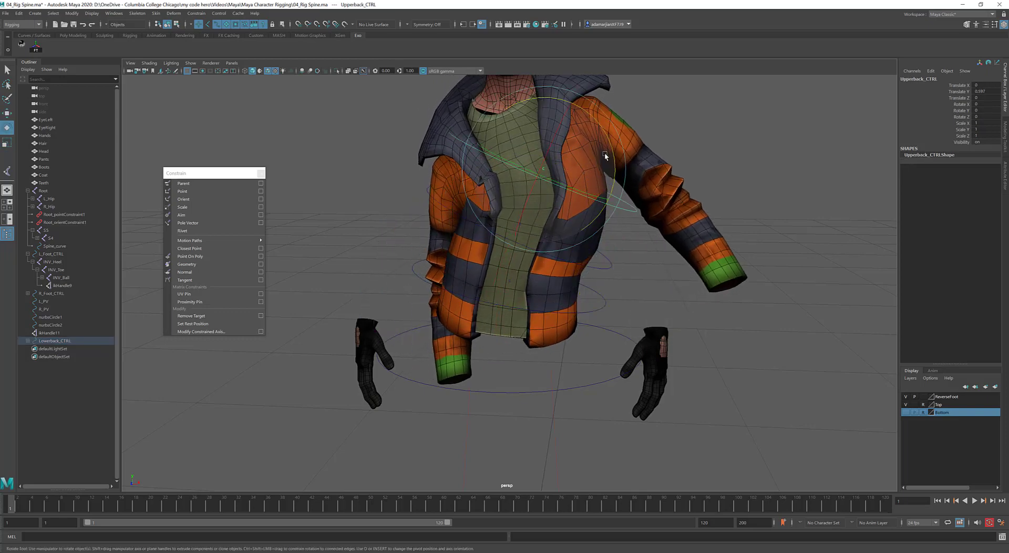
{"action": "left_click_drag", "start_coordinate": [607, 152], "coordinate": [589, 118]}
{"action": "key", "text": "ctrl+z"}
{"action": "key", "text": "ctrl+z"}
{"action": "key", "text": "w"}
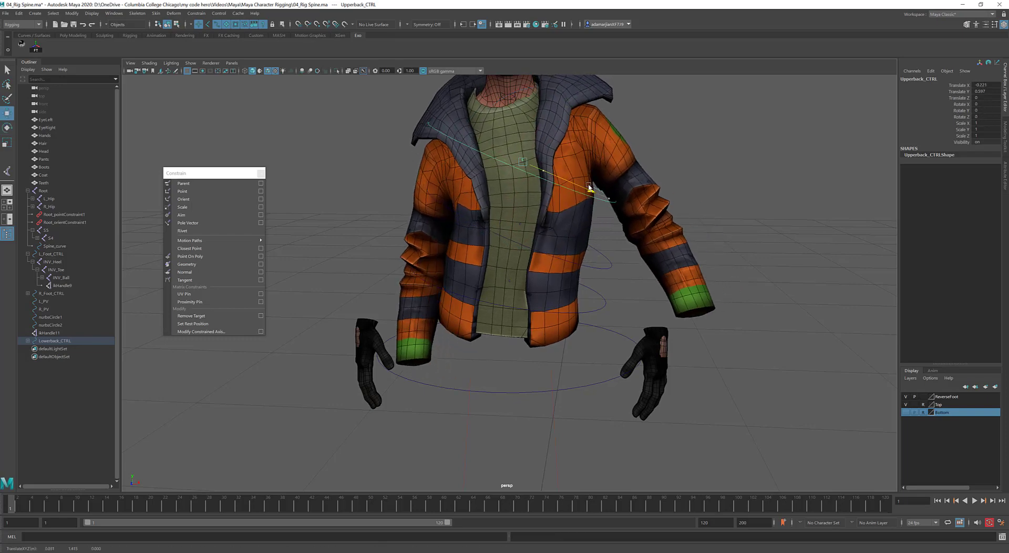